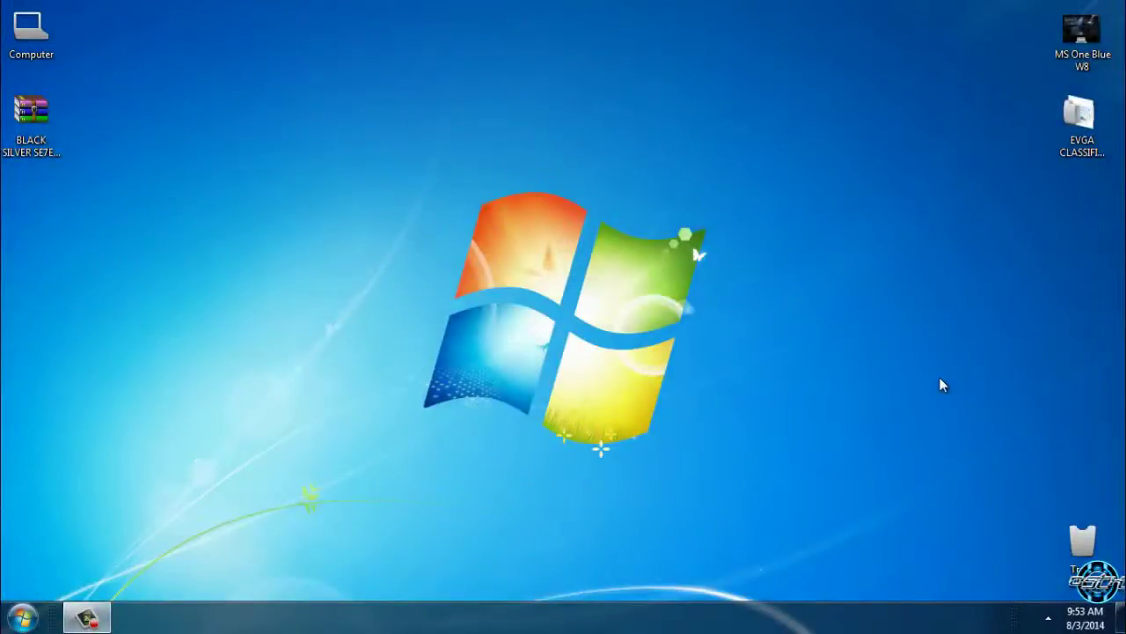
Step: Extract the Black Silver Se7en archive to 'BLACK SILVER SE7EN V.2 for CTX by Tiger' and open it maximized
{"action": "left_click", "coordinate": [57, 139]}
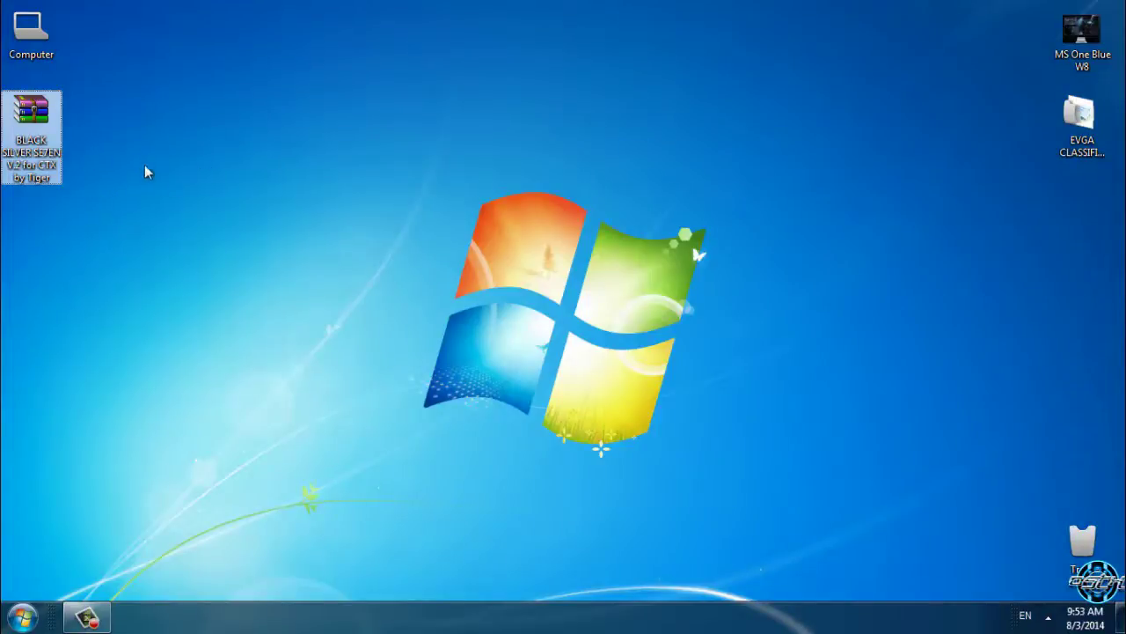
{"action": "left_click", "coordinate": [164, 143]}
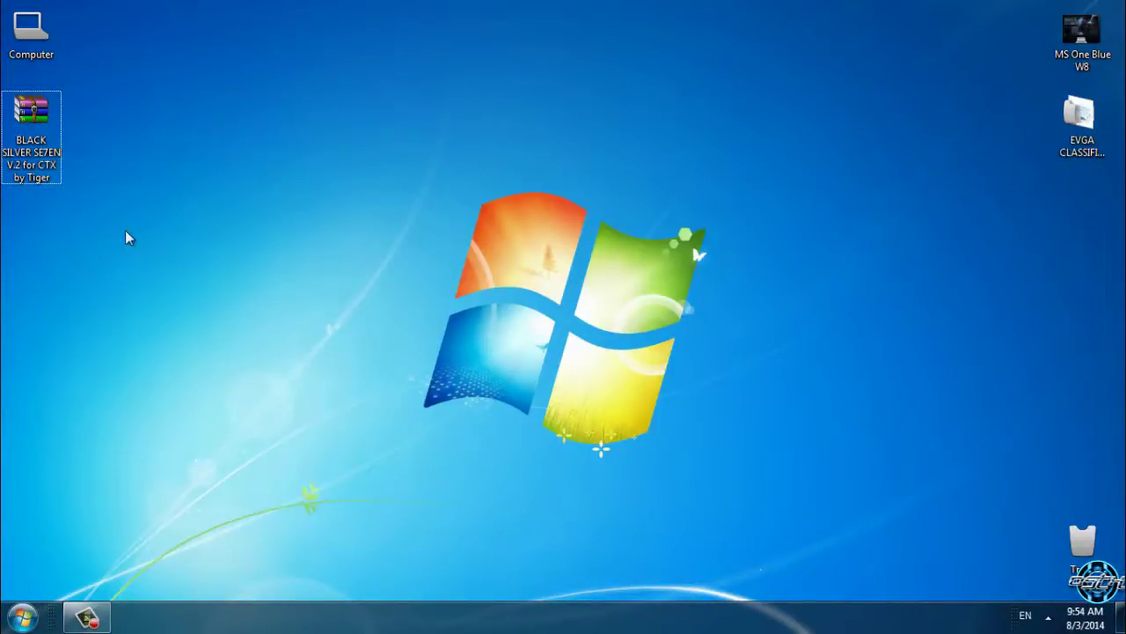
{"action": "right_click", "coordinate": [12, 137]}
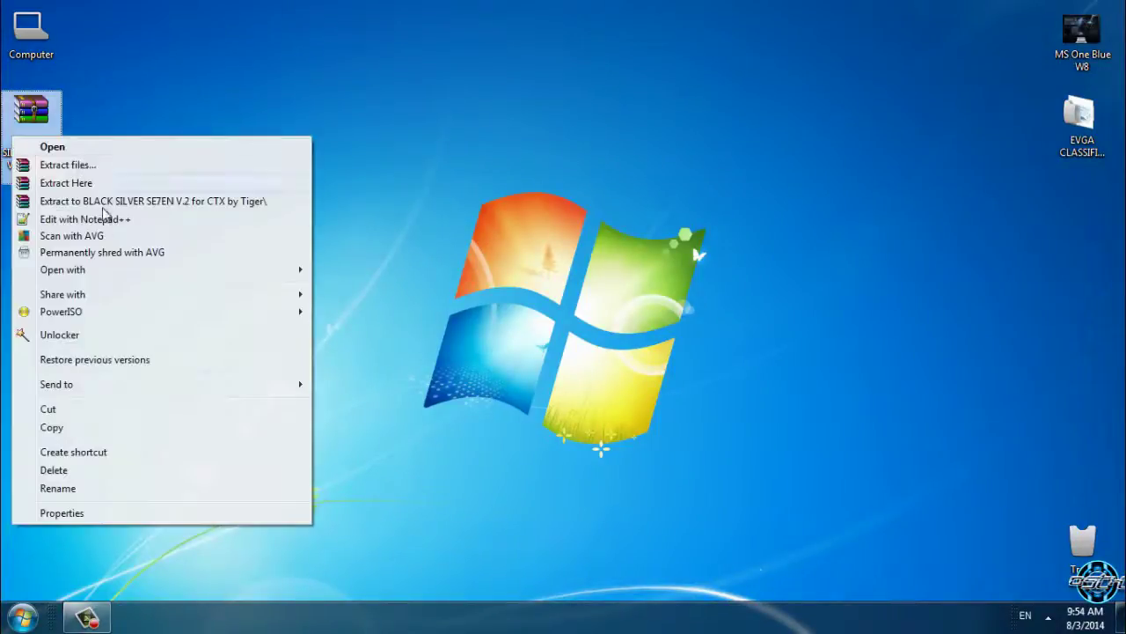
{"action": "left_click", "coordinate": [114, 203]}
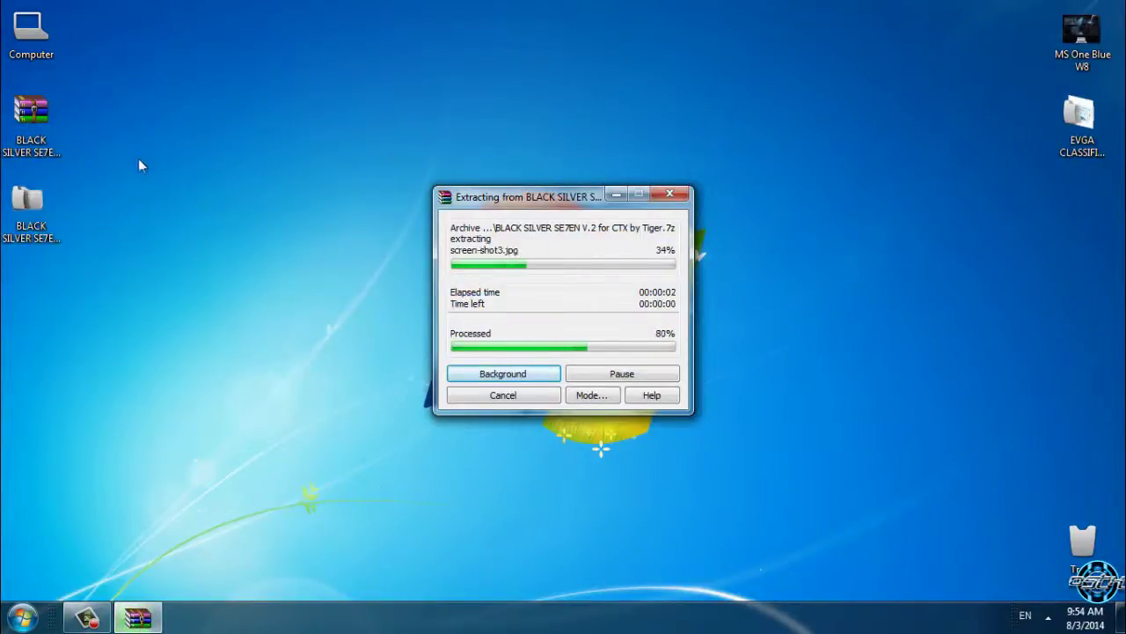
{"action": "double_click", "coordinate": [53, 216]}
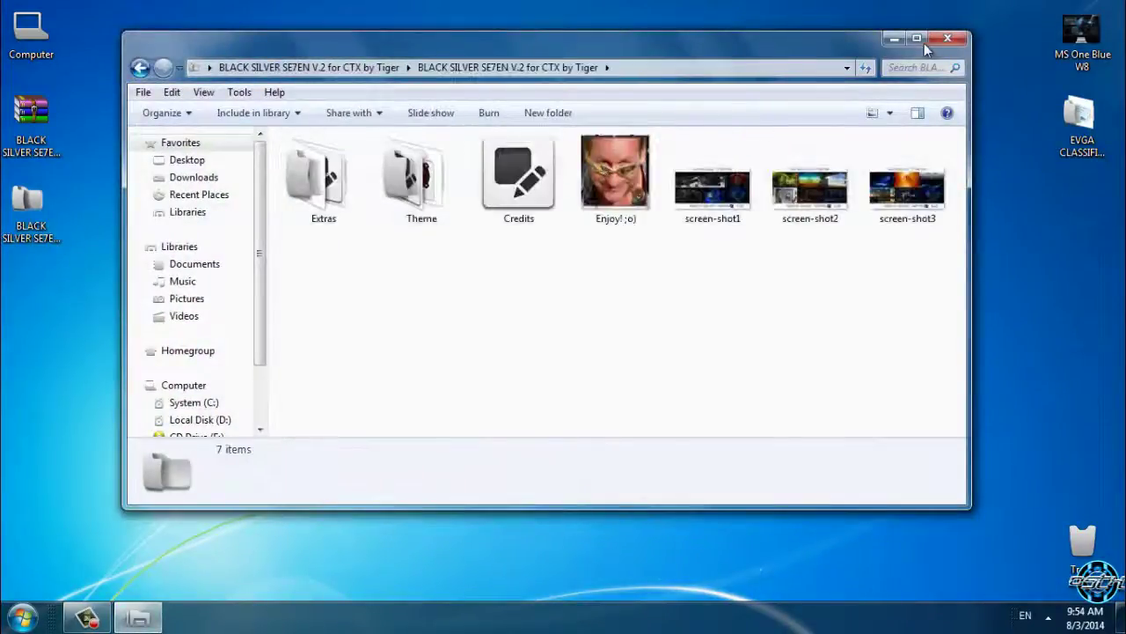
{"action": "left_click", "coordinate": [916, 39]}
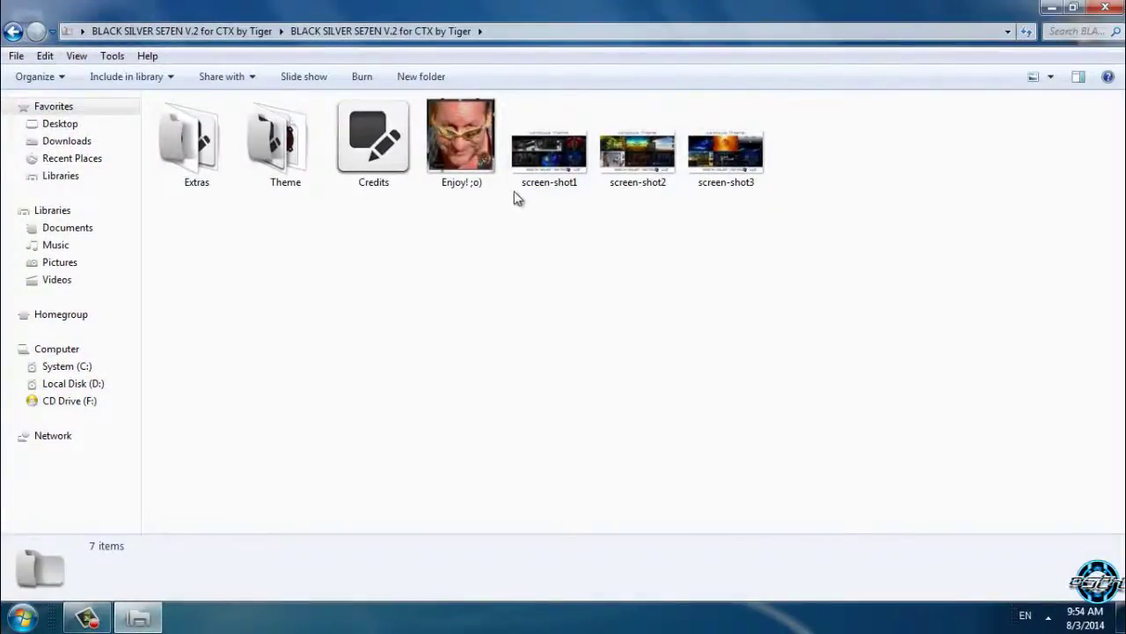
{"action": "double_click", "coordinate": [541, 181]}
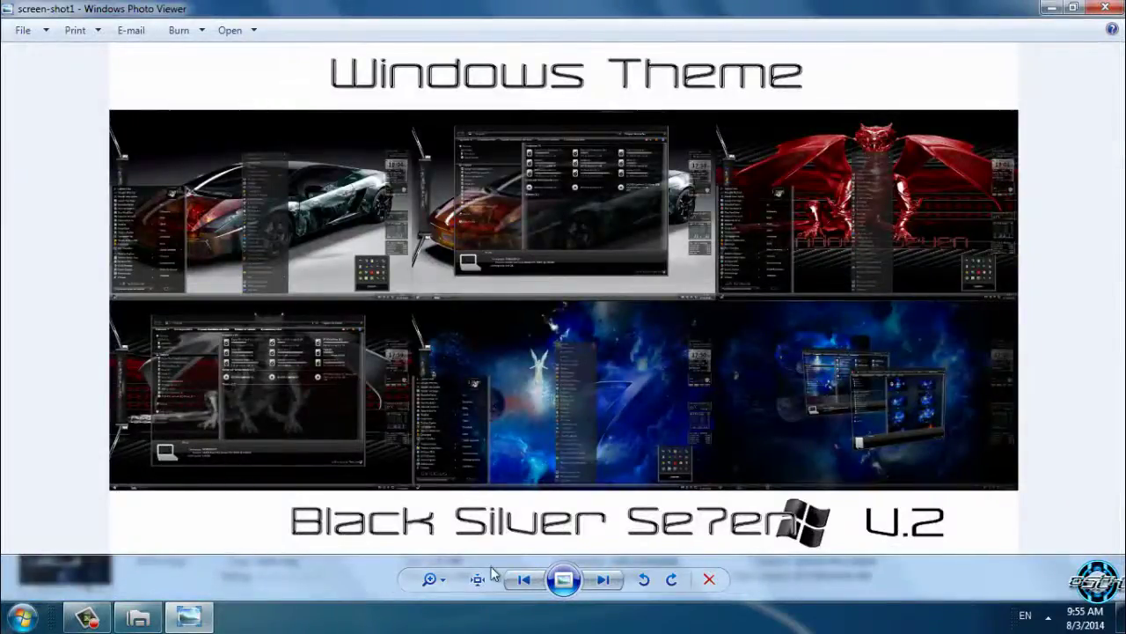
{"action": "left_click", "coordinate": [429, 579]}
{"action": "left_click_drag", "start_coordinate": [432, 531], "coordinate": [432, 515]}
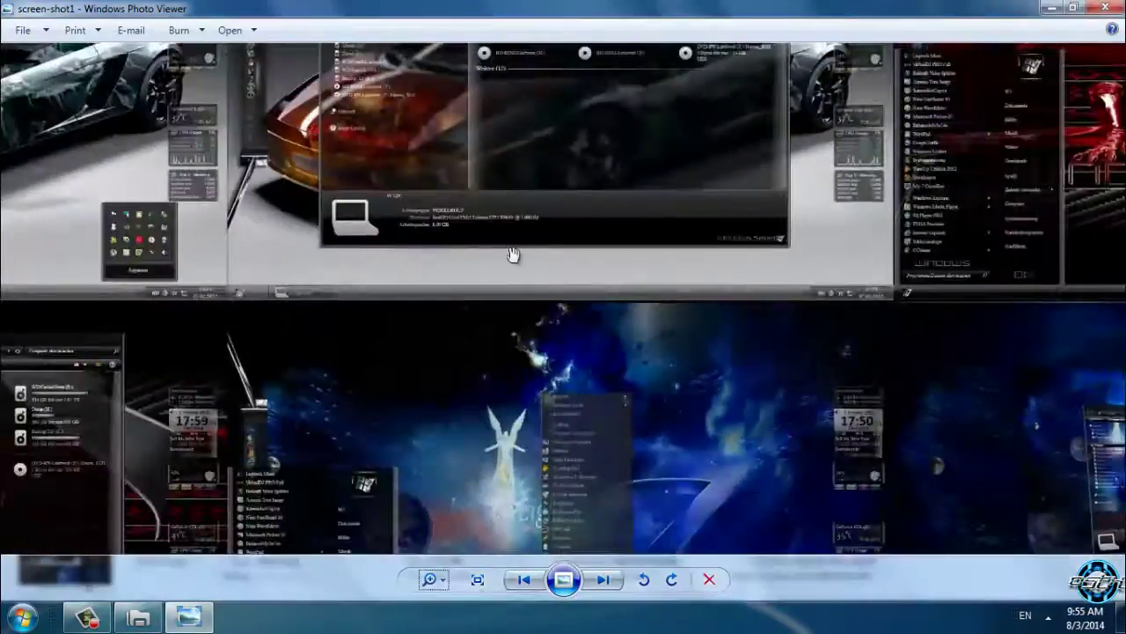
{"action": "scroll", "coordinate": [513, 254], "scroll_direction": "down", "scroll_amount": 3}
{"action": "left_click", "coordinate": [1051, 9]}
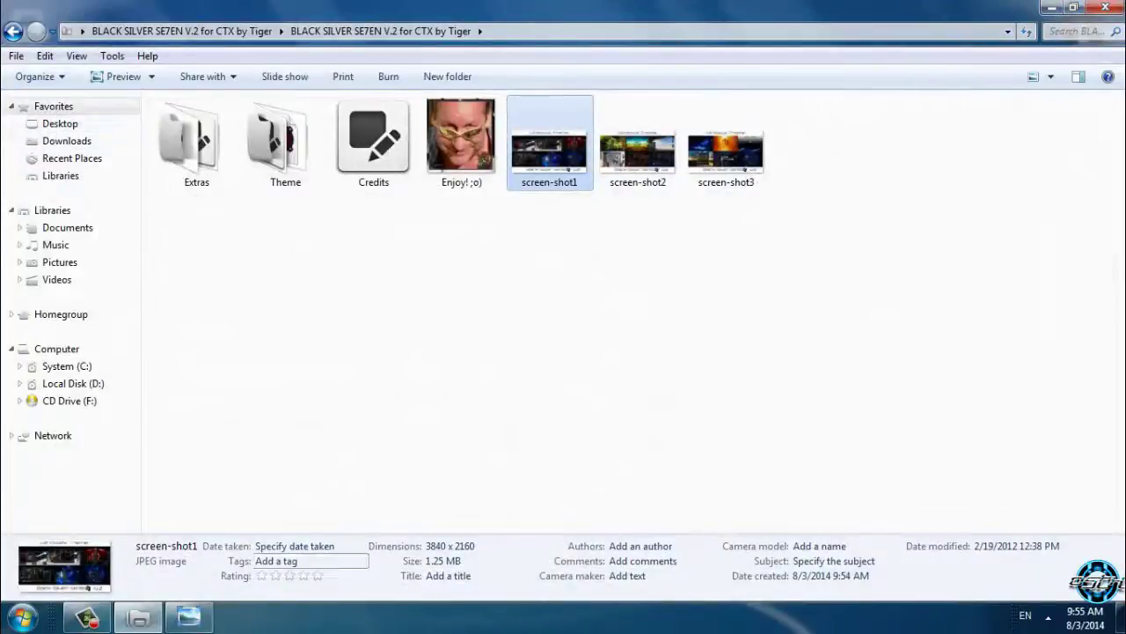
{"action": "left_click", "coordinate": [189, 616]}
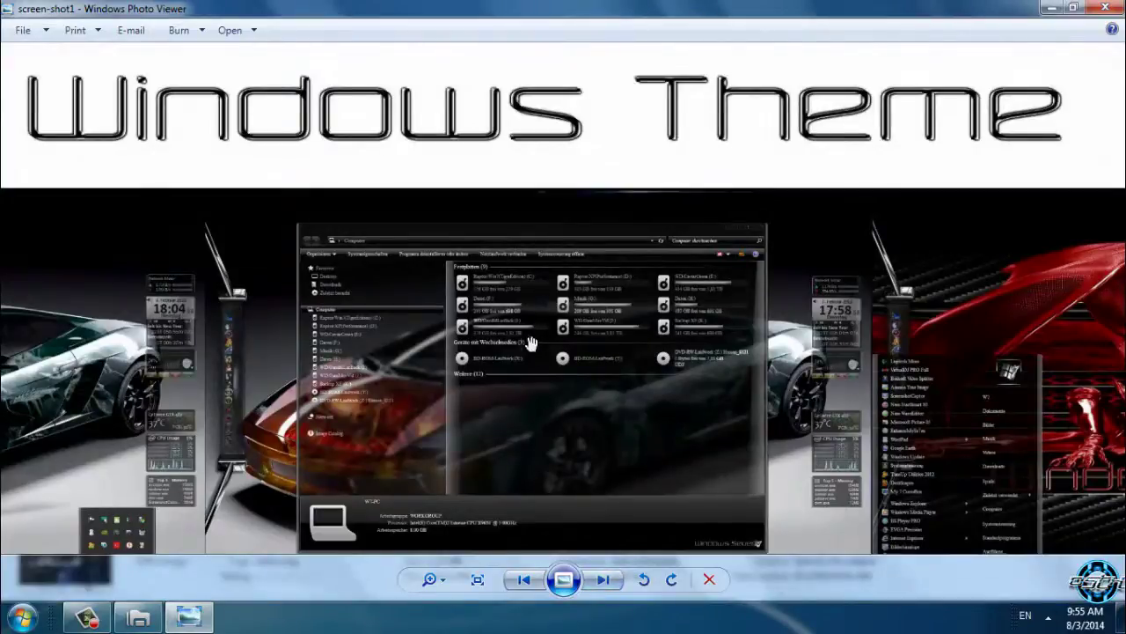
{"action": "scroll", "coordinate": [528, 343], "scroll_direction": "down", "scroll_amount": 1}
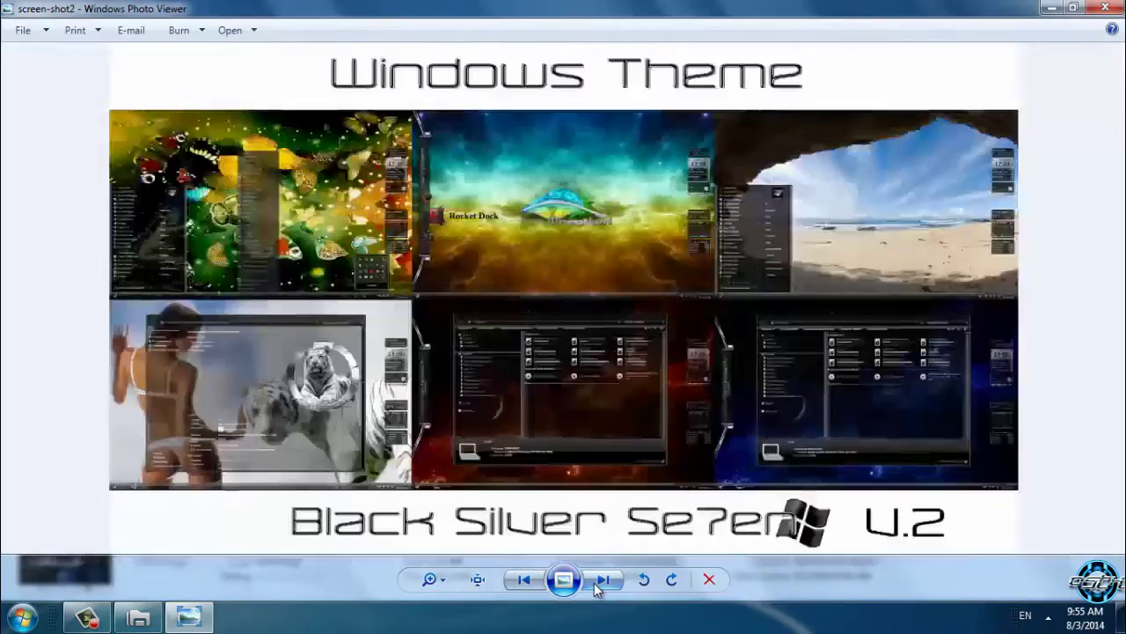
{"action": "left_click", "coordinate": [601, 582]}
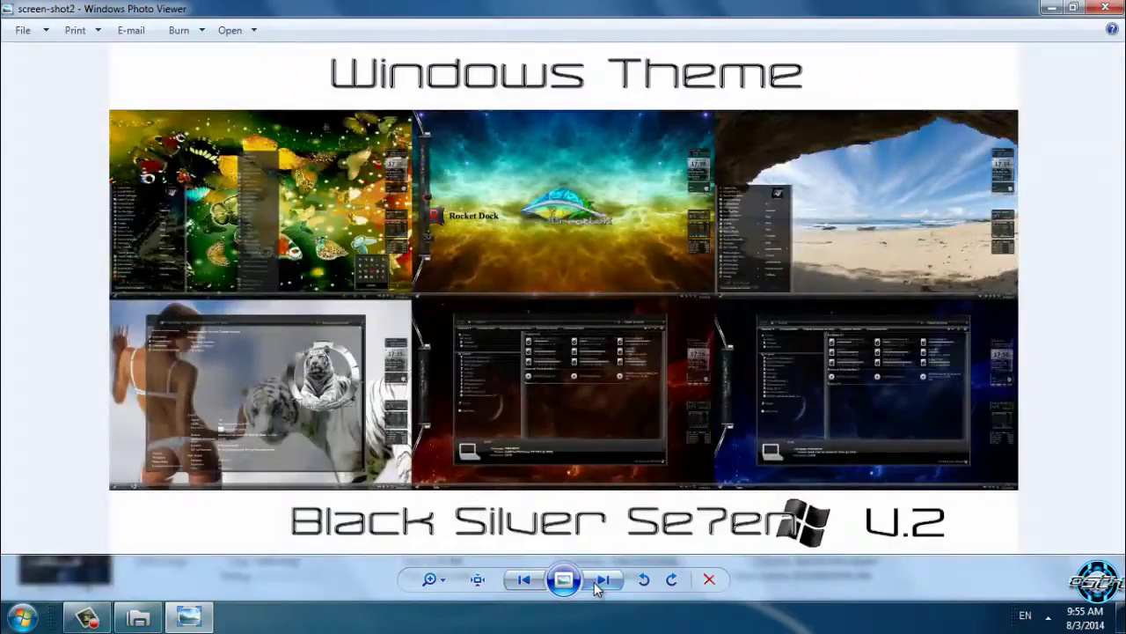
{"action": "left_click", "coordinate": [601, 580]}
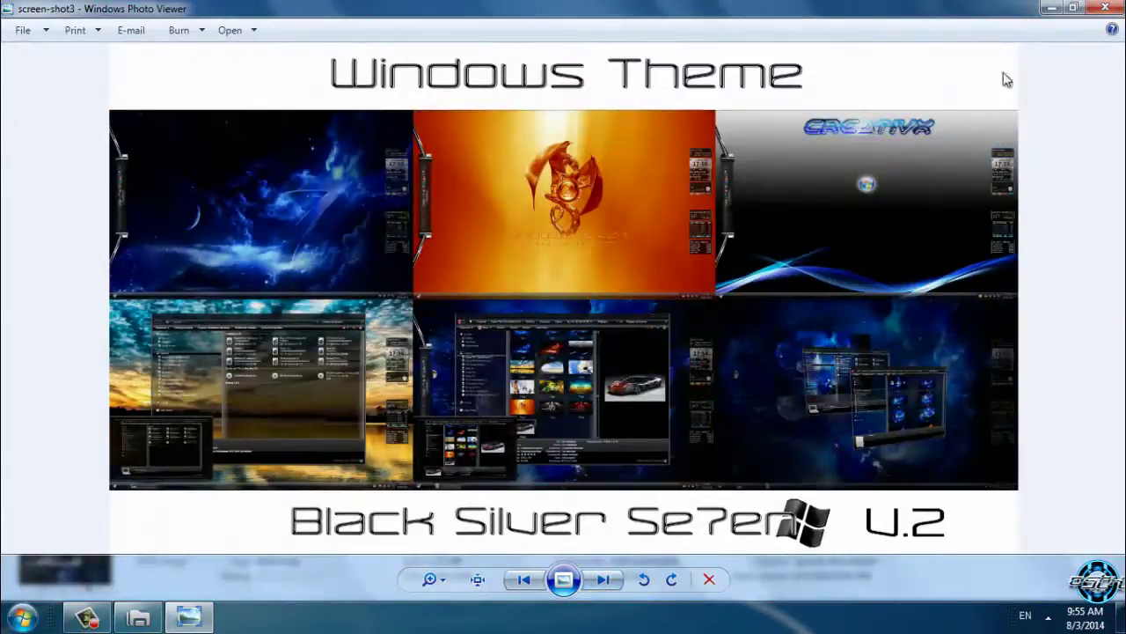
{"action": "left_click", "coordinate": [1105, 8]}
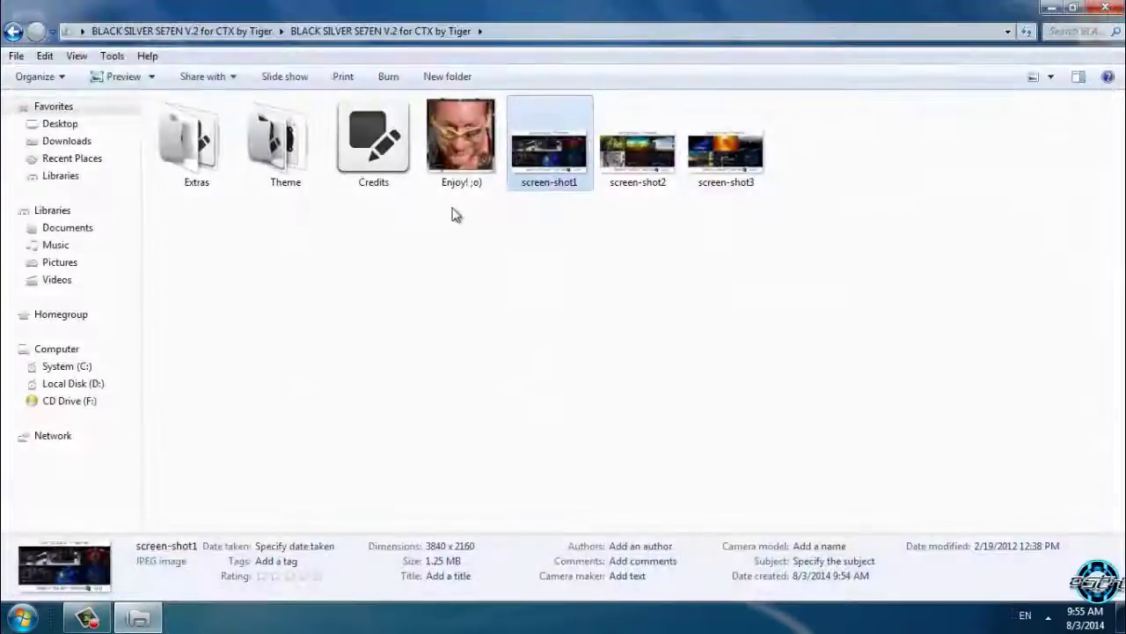
Step: Copy the BLACK SILVER SE7EN V.2 folder and .theme file from Theme into C:\Windows\Resources\Themes
{"action": "double_click", "coordinate": [305, 162]}
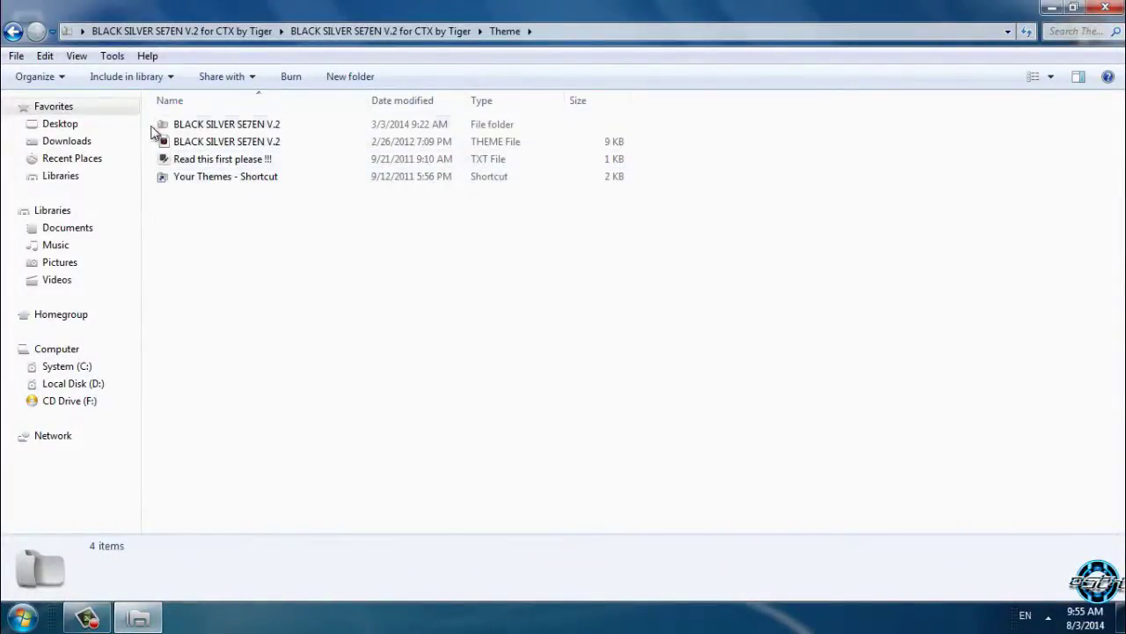
{"action": "left_click_drag", "start_coordinate": [155, 121], "coordinate": [416, 148]}
{"action": "right_click", "coordinate": [416, 148]}
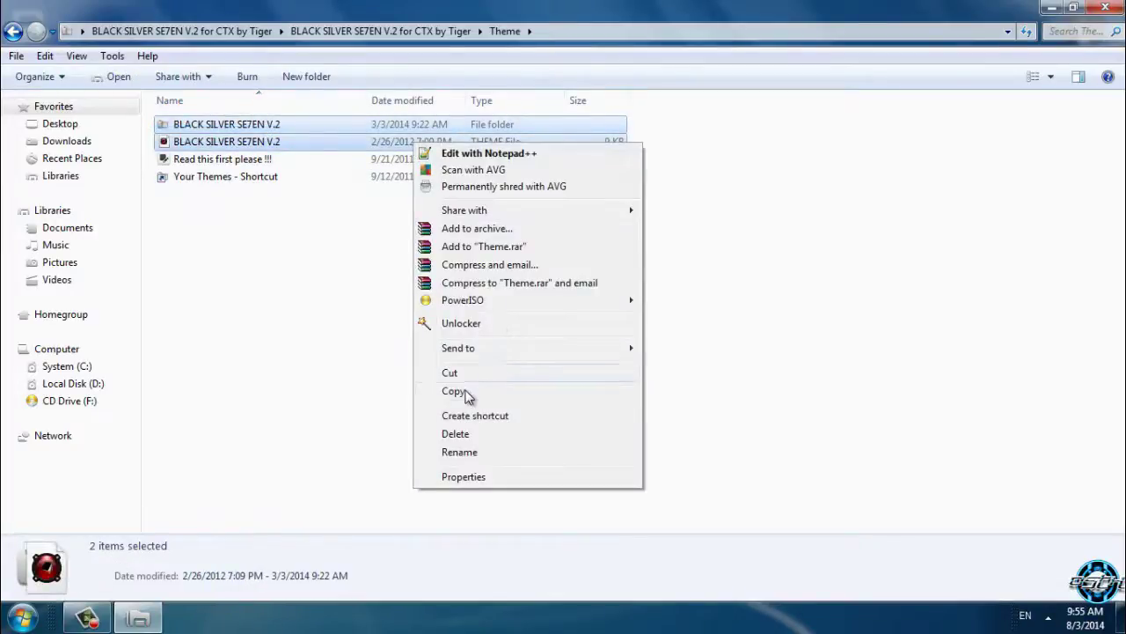
{"action": "left_click", "coordinate": [465, 392]}
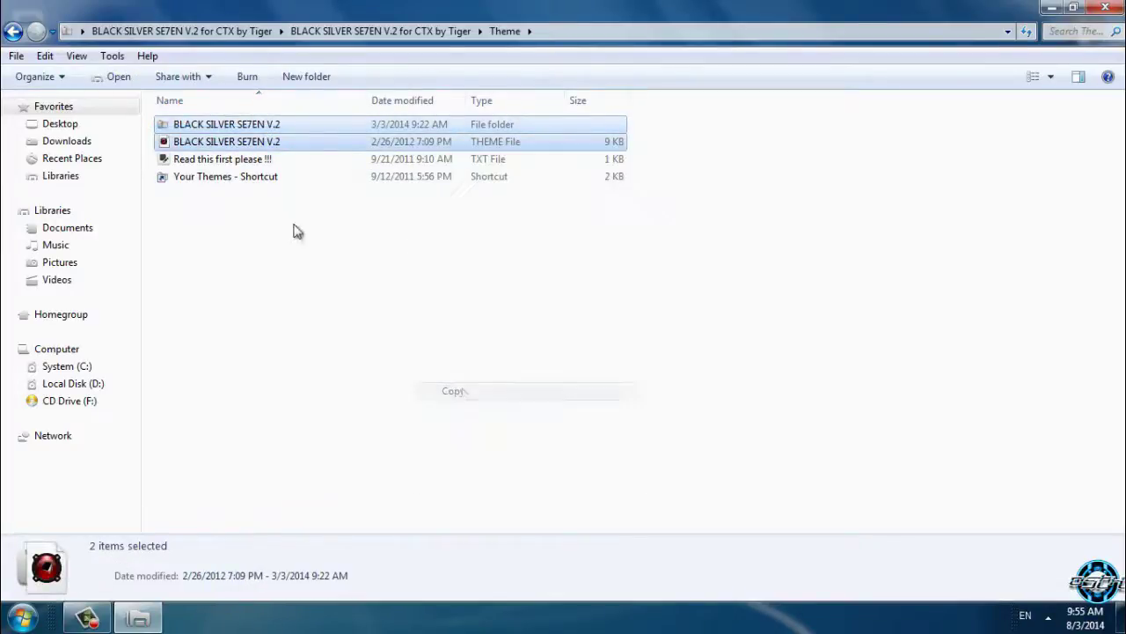
{"action": "double_click", "coordinate": [270, 178]}
{"action": "right_click", "coordinate": [715, 183]}
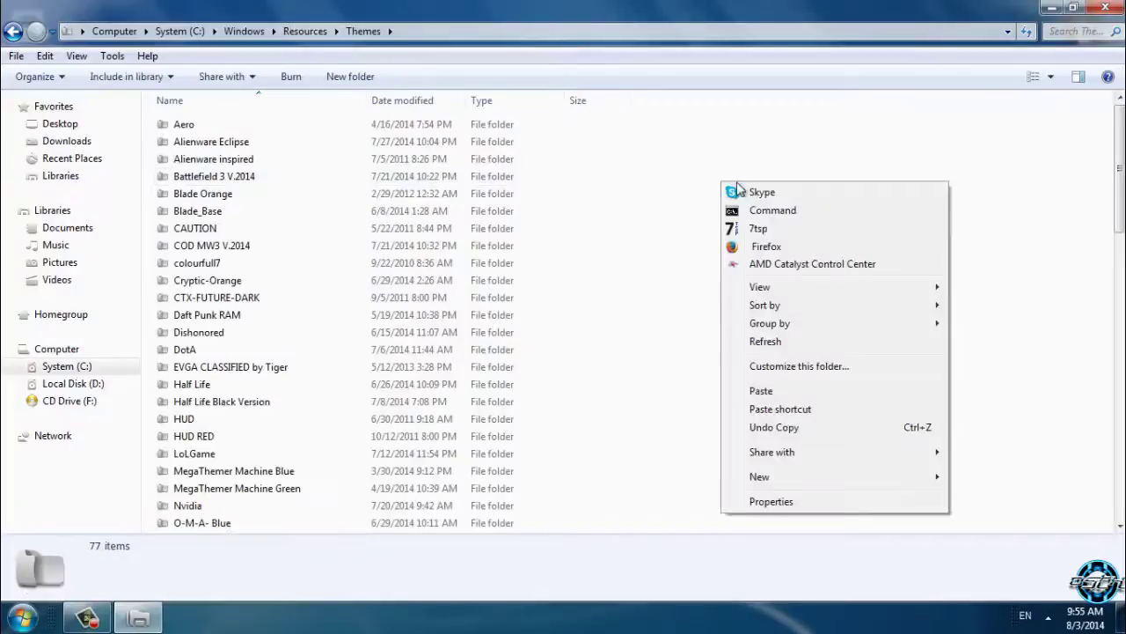
{"action": "left_click", "coordinate": [800, 390]}
{"action": "scroll", "coordinate": [778, 389], "scroll_direction": "down", "scroll_amount": 6}
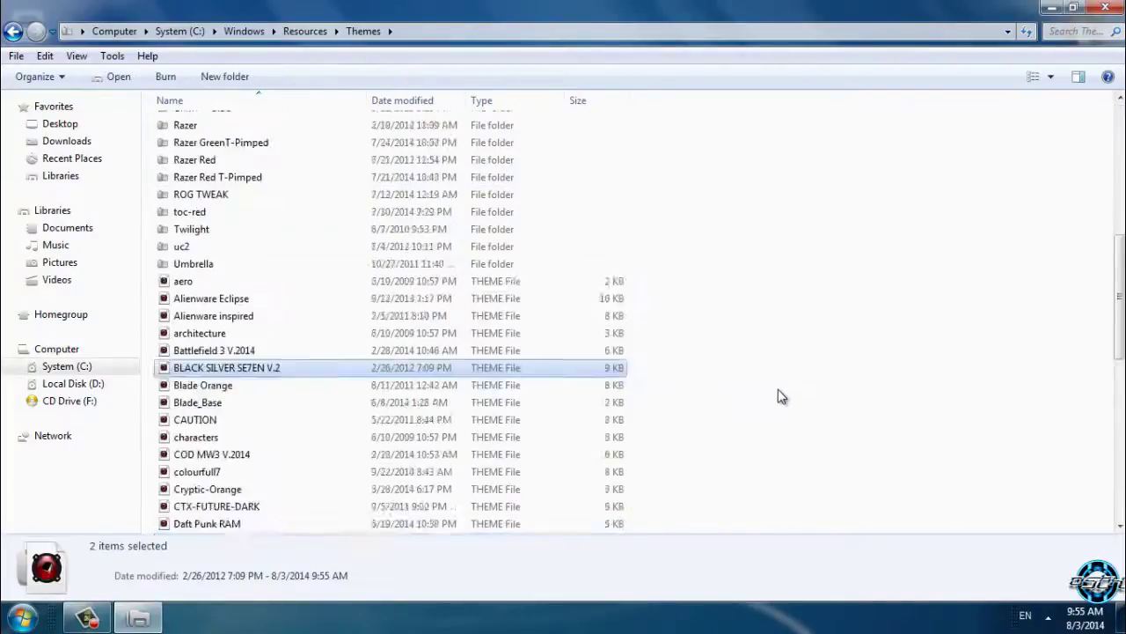
Step: Choose BLACK SILVER SE7EN V.2 under Installed Themes in Personalization to give the desktop its dark look
{"action": "left_click", "coordinate": [1105, 7]}
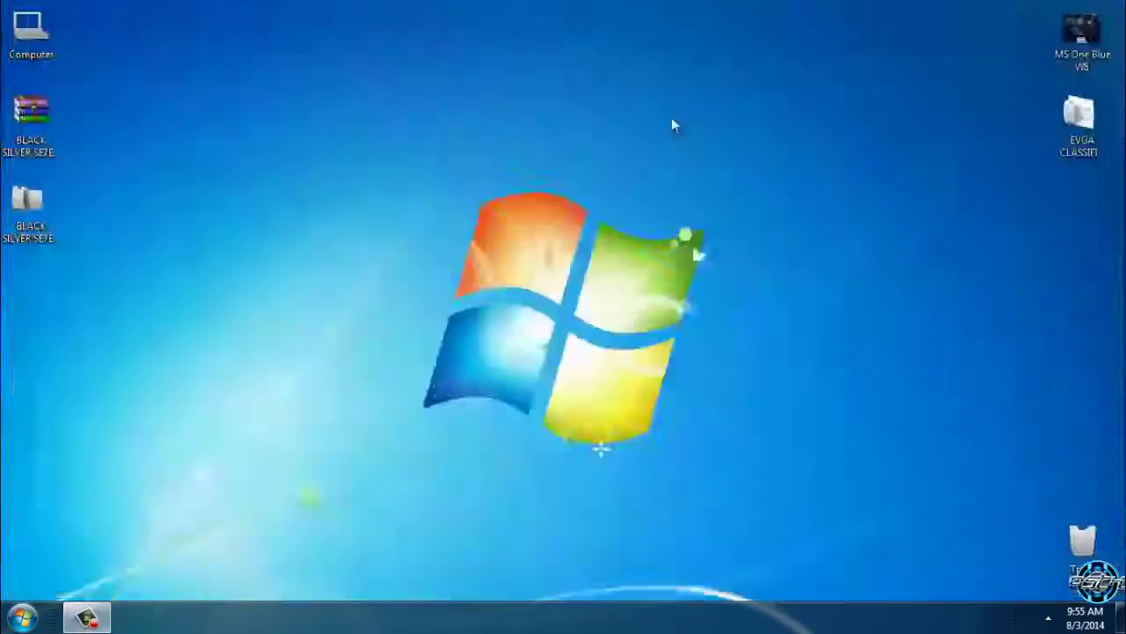
{"action": "right_click", "coordinate": [497, 146]}
{"action": "left_click", "coordinate": [576, 436]}
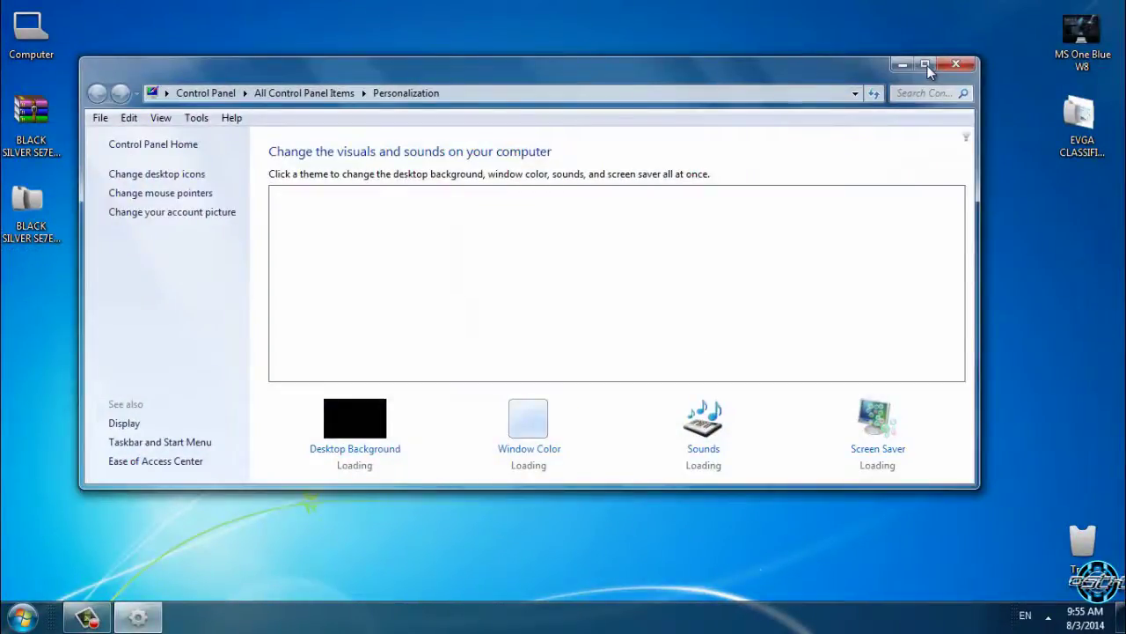
{"action": "left_click", "coordinate": [926, 66]}
{"action": "scroll", "coordinate": [733, 340], "scroll_direction": "down", "scroll_amount": 2}
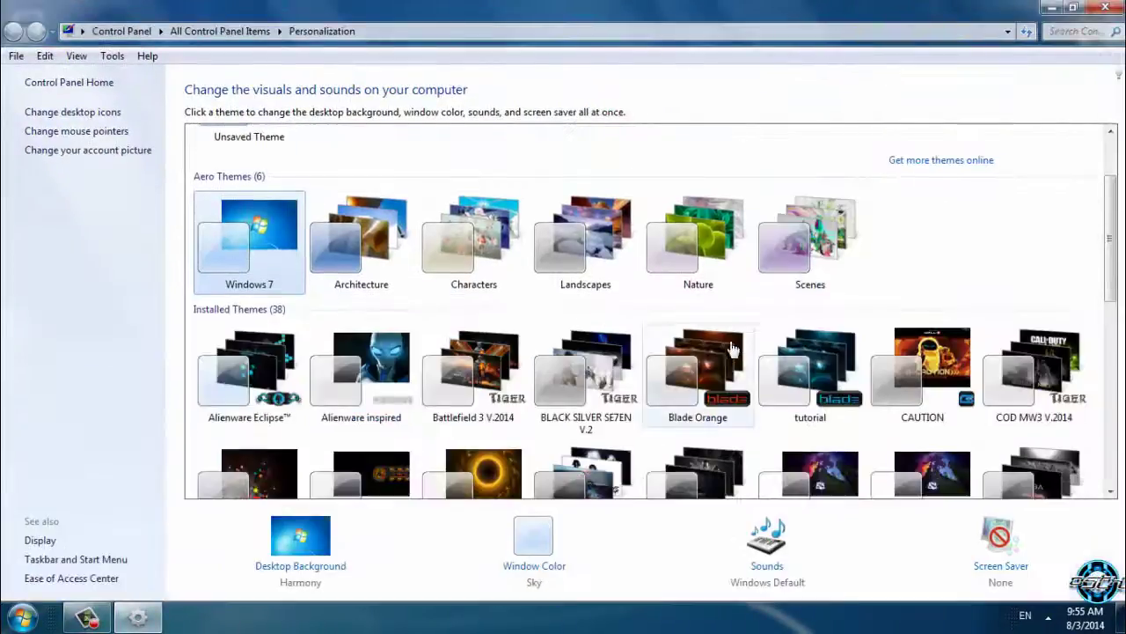
{"action": "left_click", "coordinate": [601, 369]}
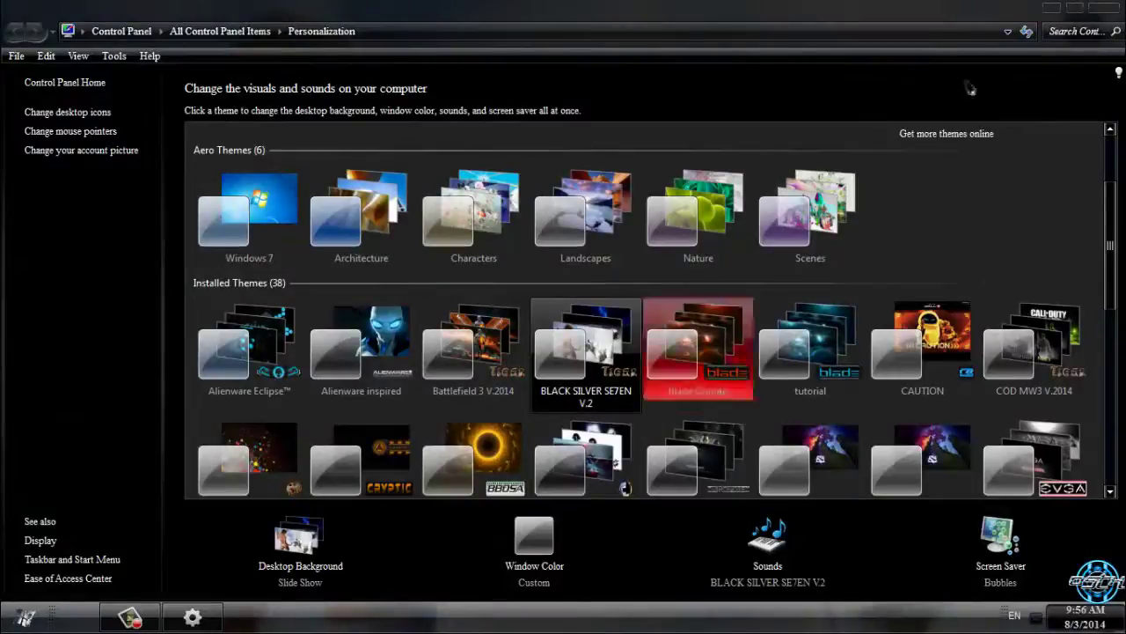
{"action": "left_click", "coordinate": [1101, 10]}
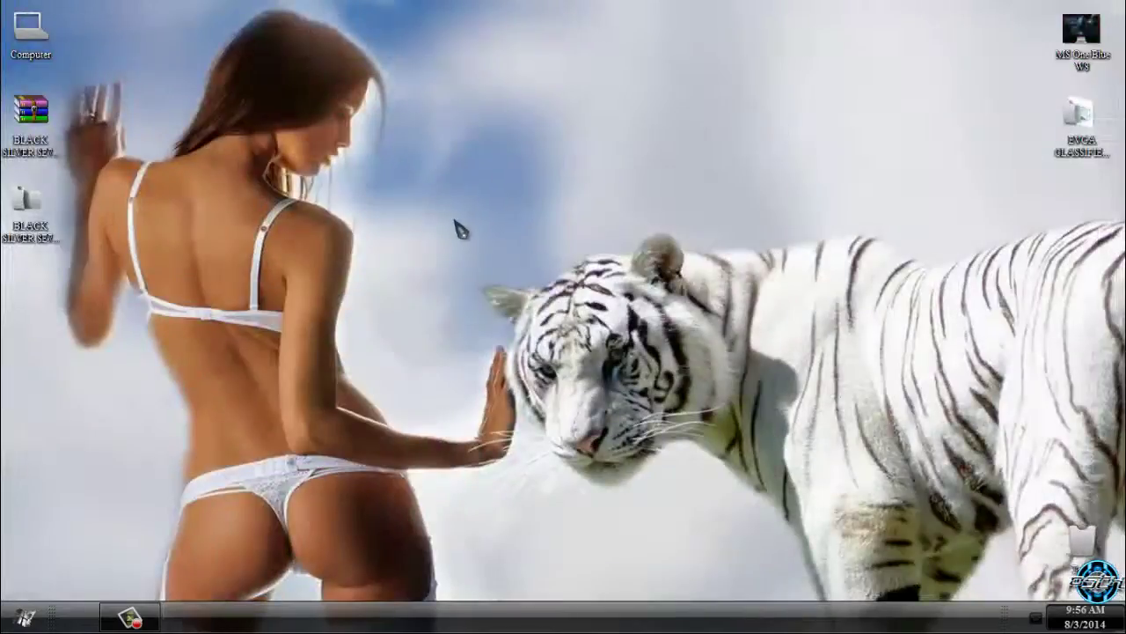
Step: Run Blackglass.exe from the theme's Extras\Blackglass folder, allowing it past the security warning
{"action": "right_click", "coordinate": [220, 214]}
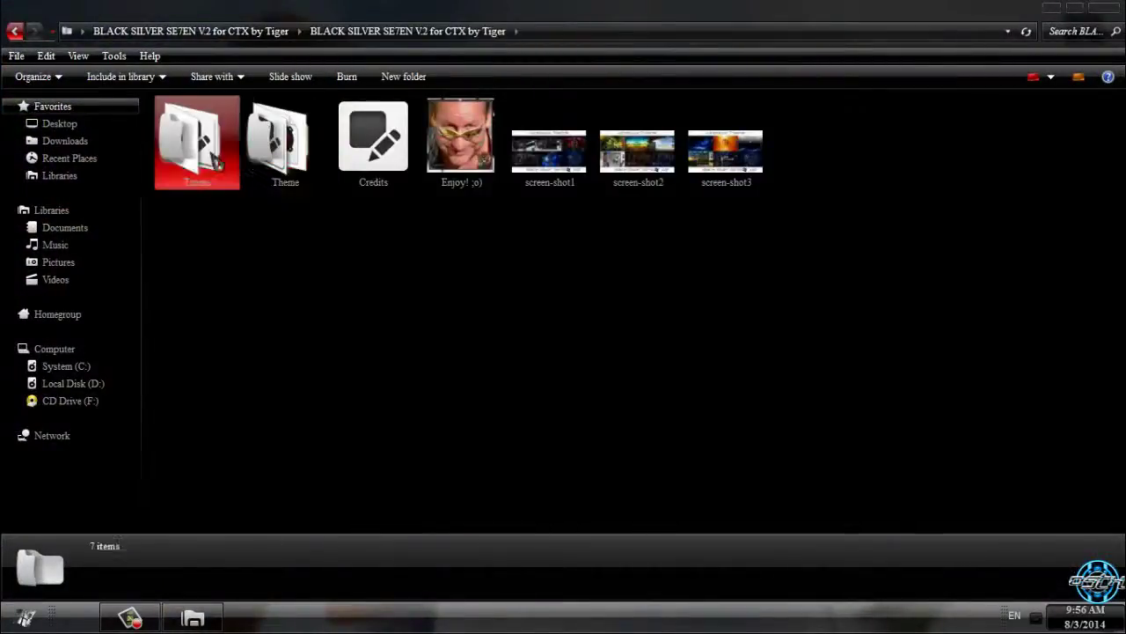
{"action": "double_click", "coordinate": [216, 163]}
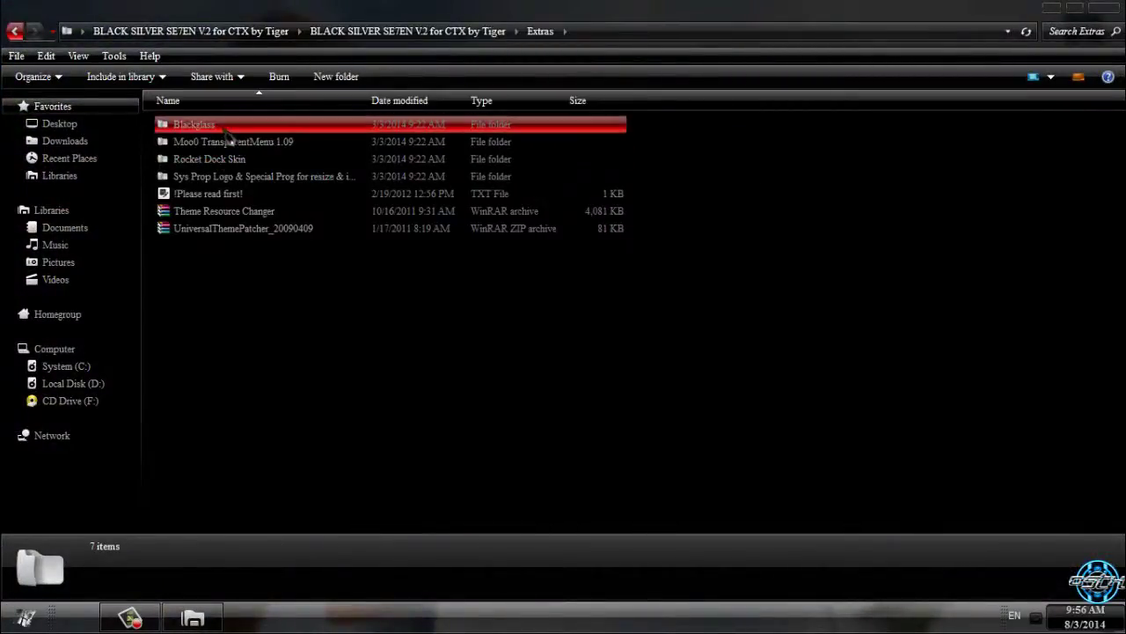
{"action": "double_click", "coordinate": [224, 130]}
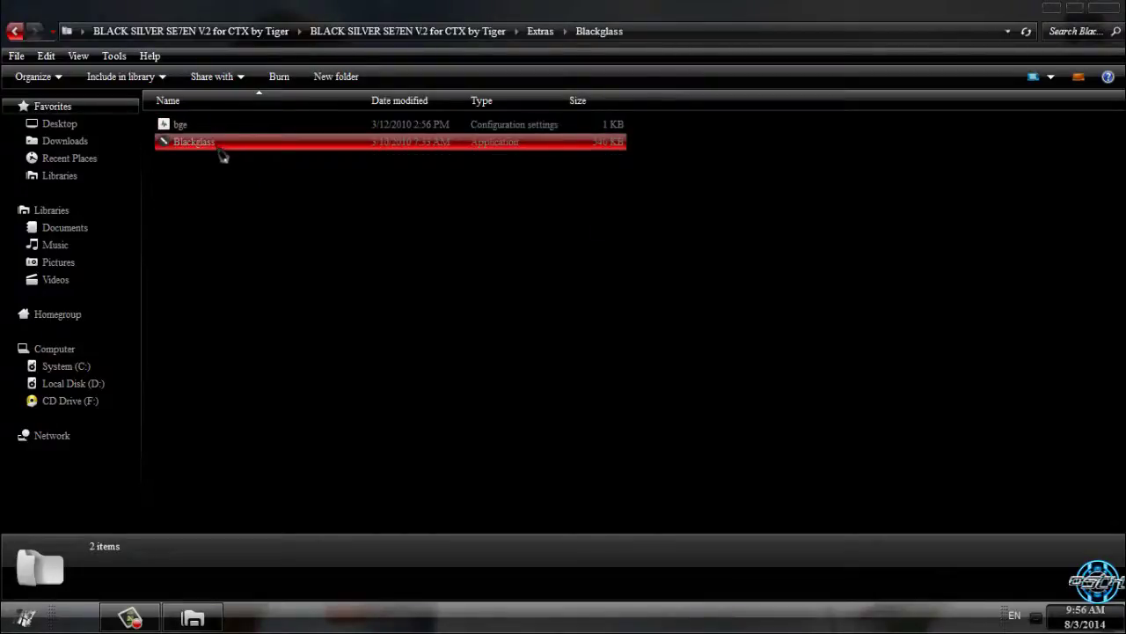
{"action": "double_click", "coordinate": [217, 145]}
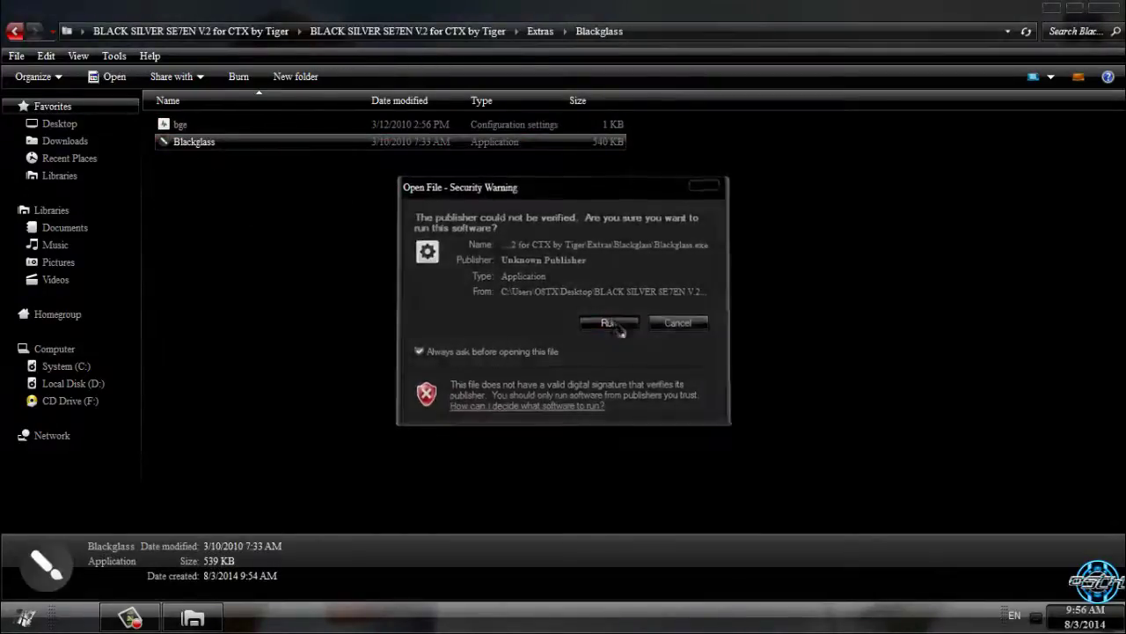
{"action": "left_click", "coordinate": [608, 323]}
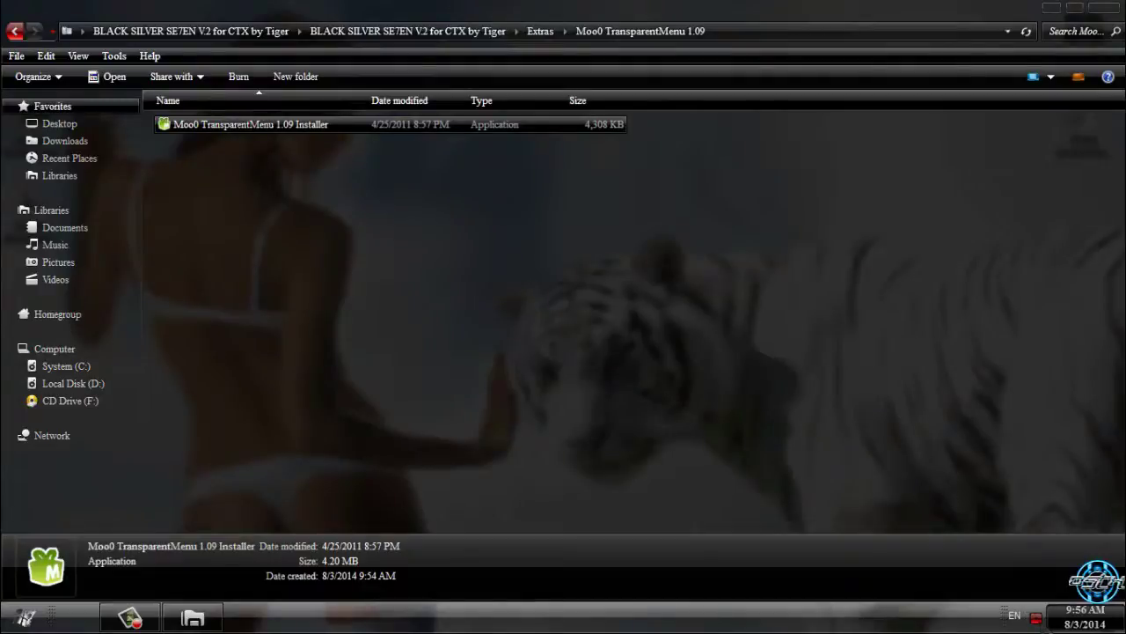
{"action": "left_click", "coordinate": [1028, 615]}
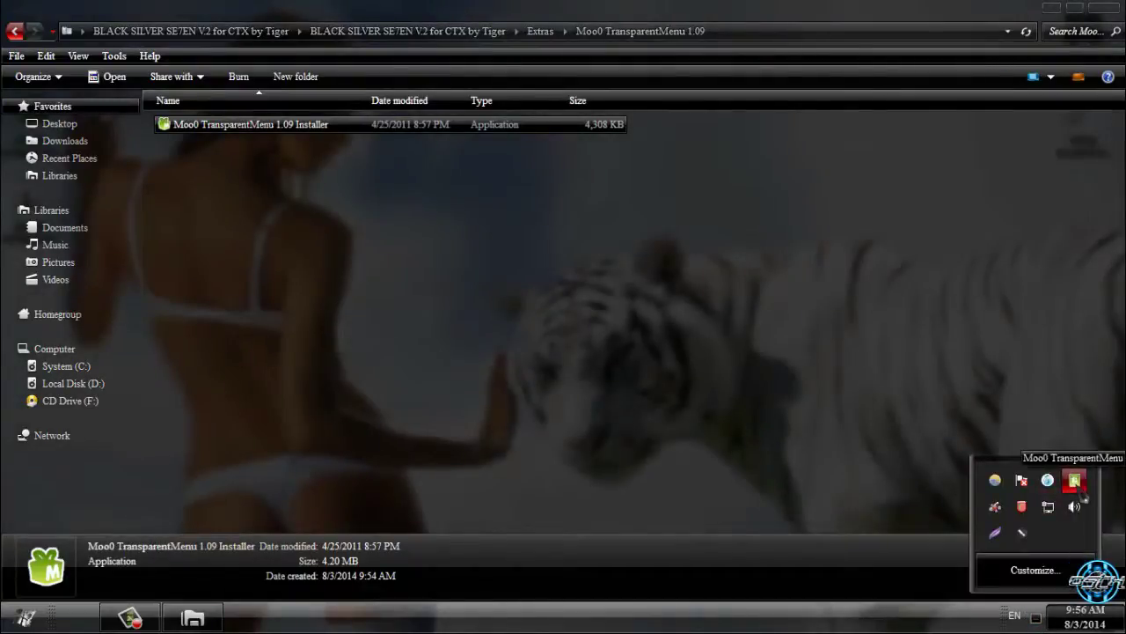
Step: Set Moo0 TransparentMenu's menu transparency to 95% from its tray icon
{"action": "right_click", "coordinate": [1081, 494]}
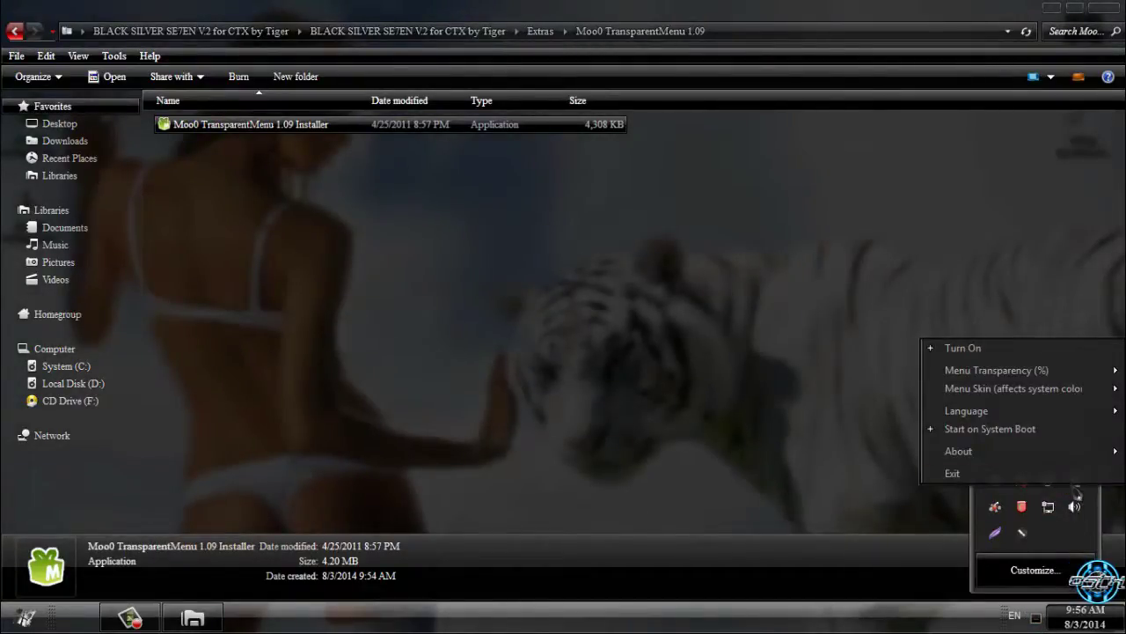
{"action": "mouse_move", "coordinate": [933, 378]}
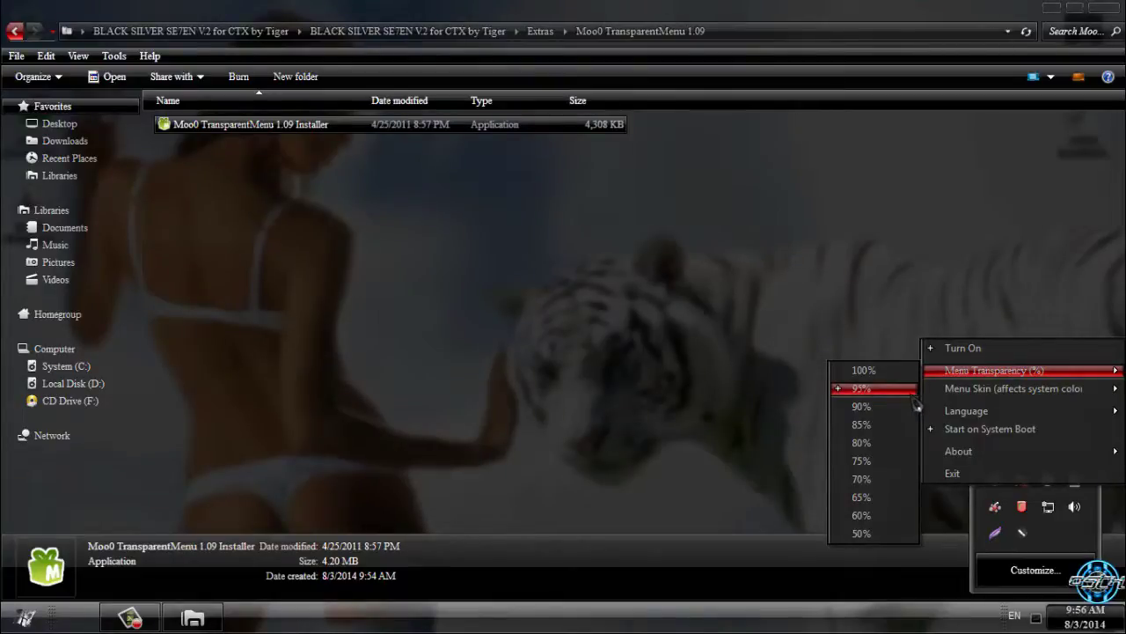
{"action": "left_click", "coordinate": [915, 396]}
Step: Preview the now-transparent desktop context menu, then bring the Moo0 folder window back
{"action": "key", "text": "super+d"}
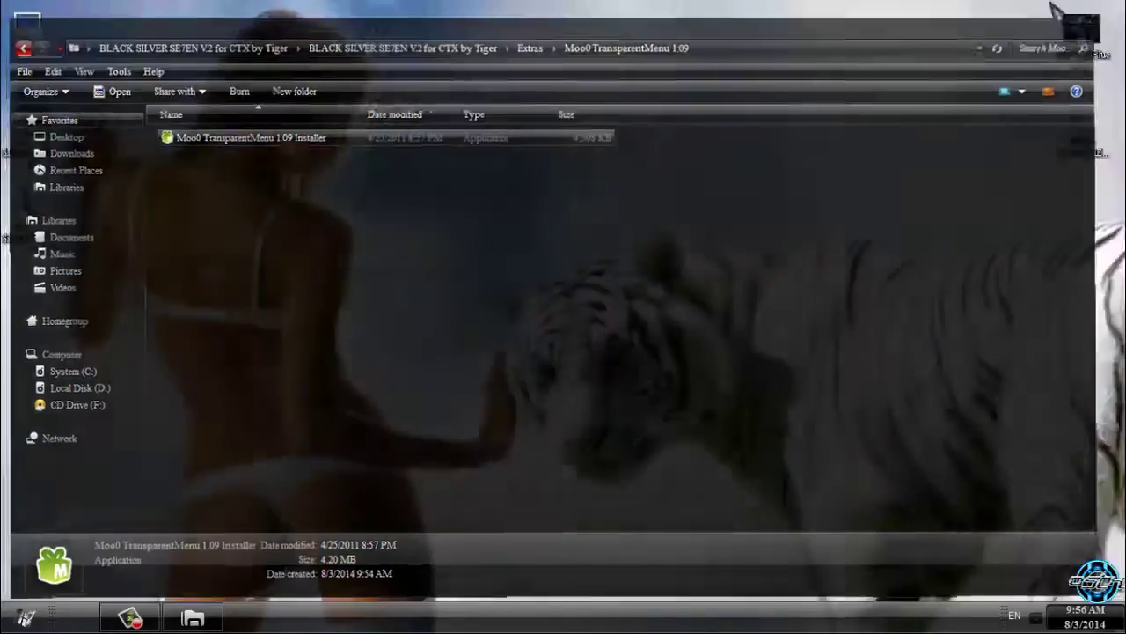
{"action": "right_click", "coordinate": [560, 186]}
{"action": "right_click", "coordinate": [384, 144]}
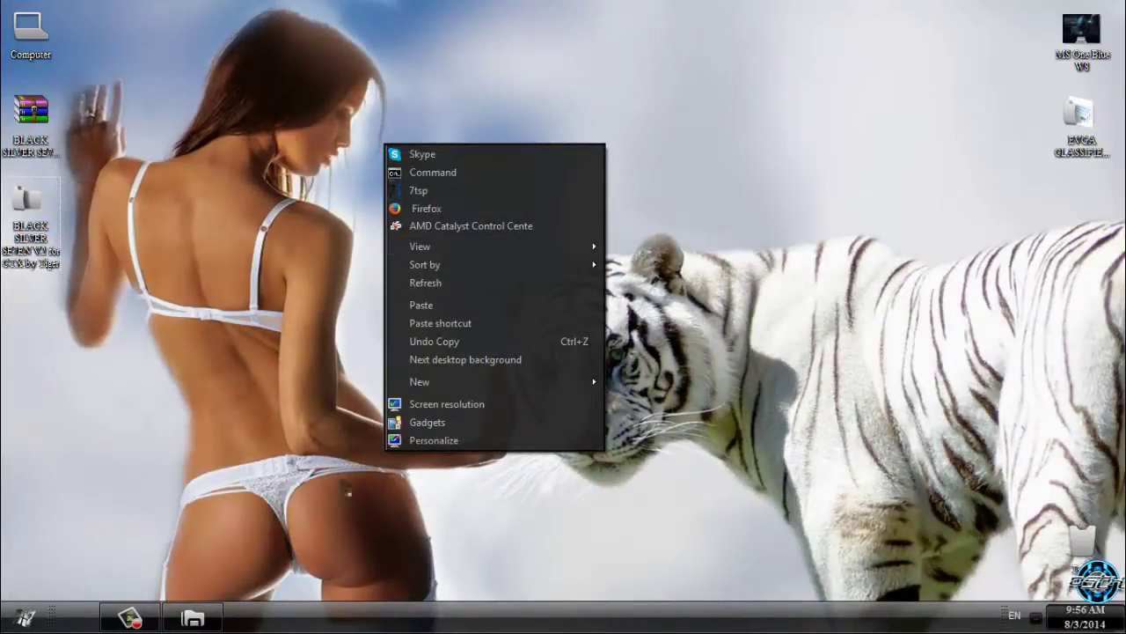
{"action": "left_click", "coordinate": [195, 618]}
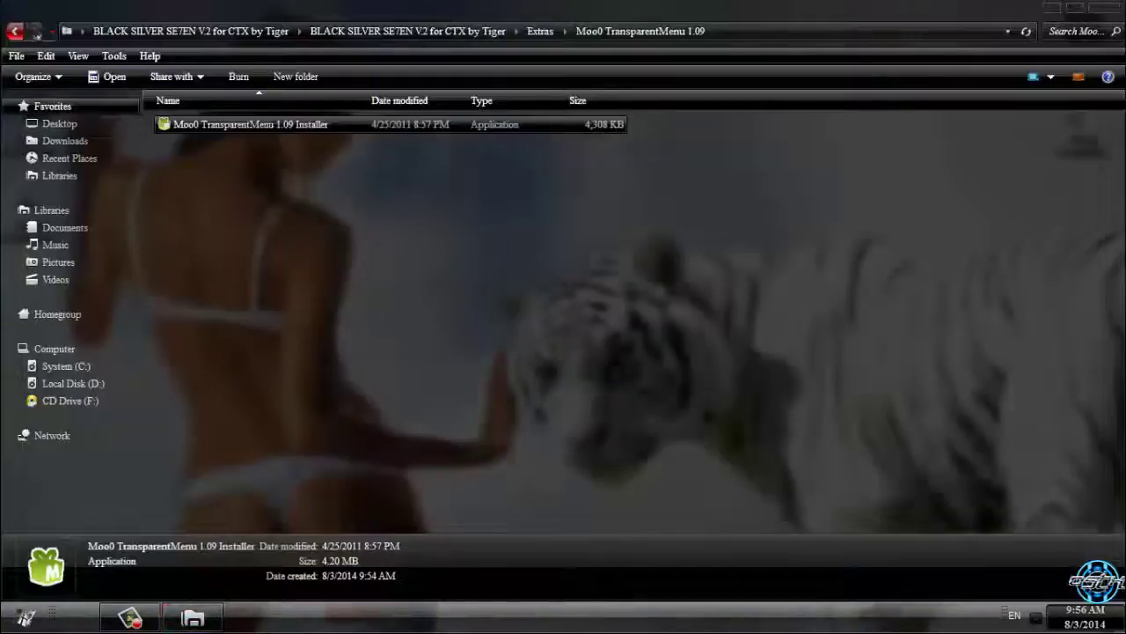
Step: Copy the BLACK SILVER SE7EN V.2 skin folder from Extras\Rocket Dock Skin
{"action": "left_click", "coordinate": [16, 33]}
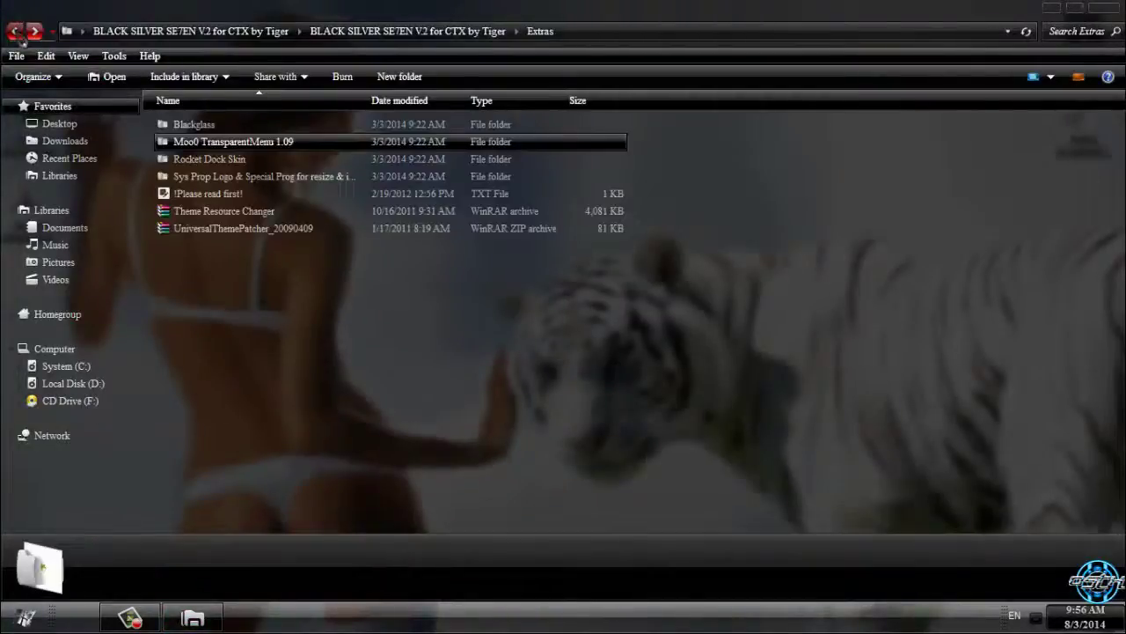
{"action": "double_click", "coordinate": [216, 175]}
{"action": "double_click", "coordinate": [236, 125]}
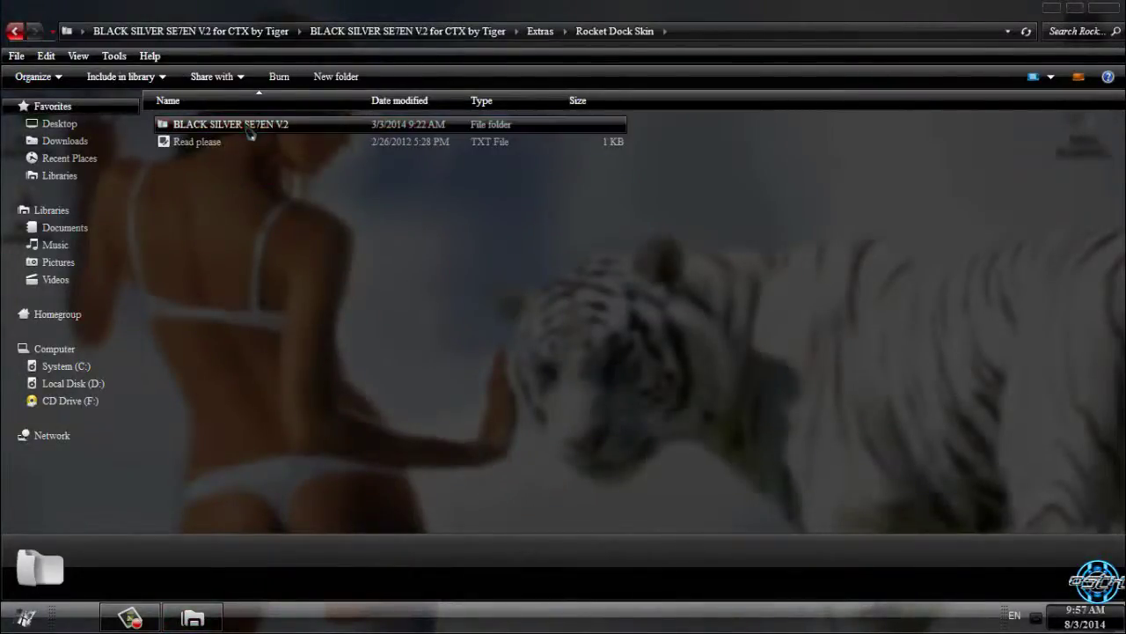
{"action": "left_click", "coordinate": [16, 33]}
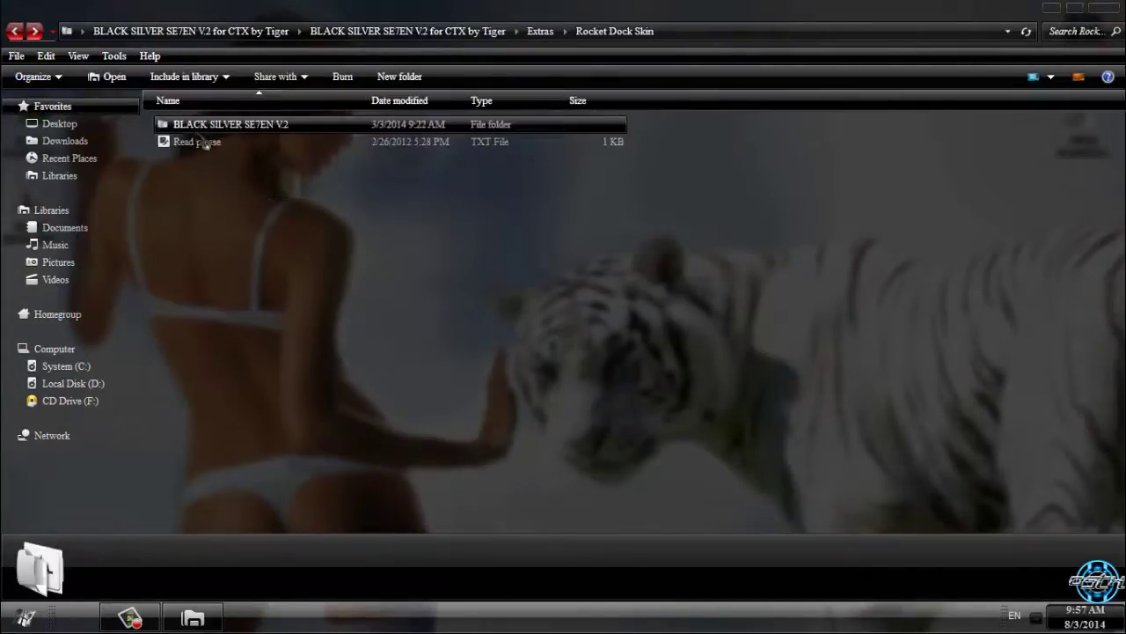
{"action": "right_click", "coordinate": [221, 128]}
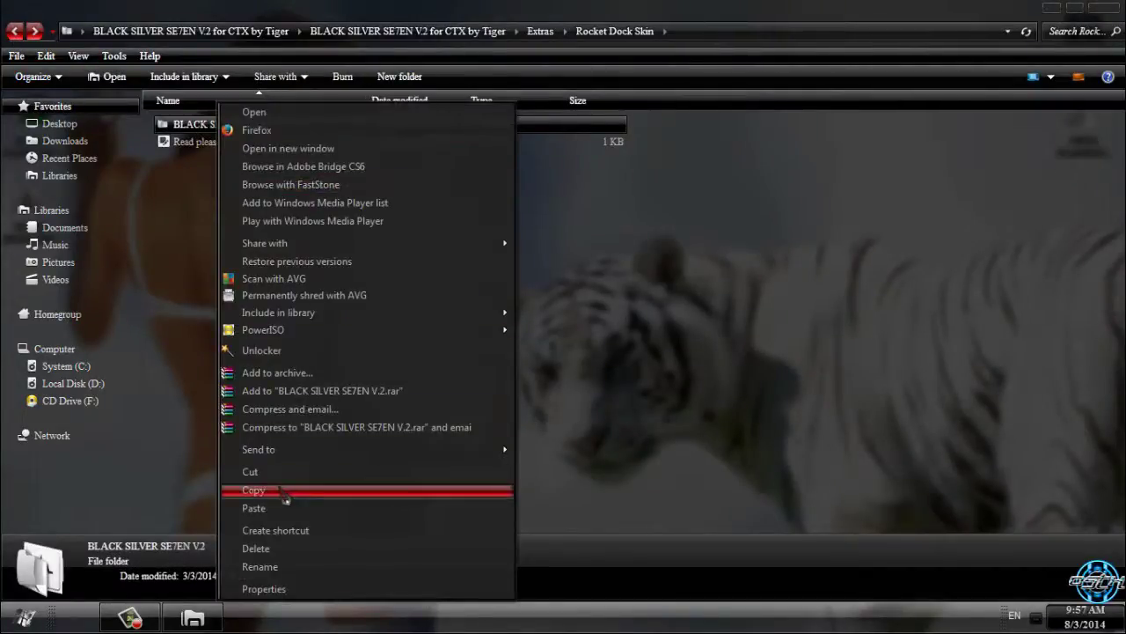
{"action": "left_click", "coordinate": [256, 491]}
{"action": "left_click", "coordinate": [295, 348]}
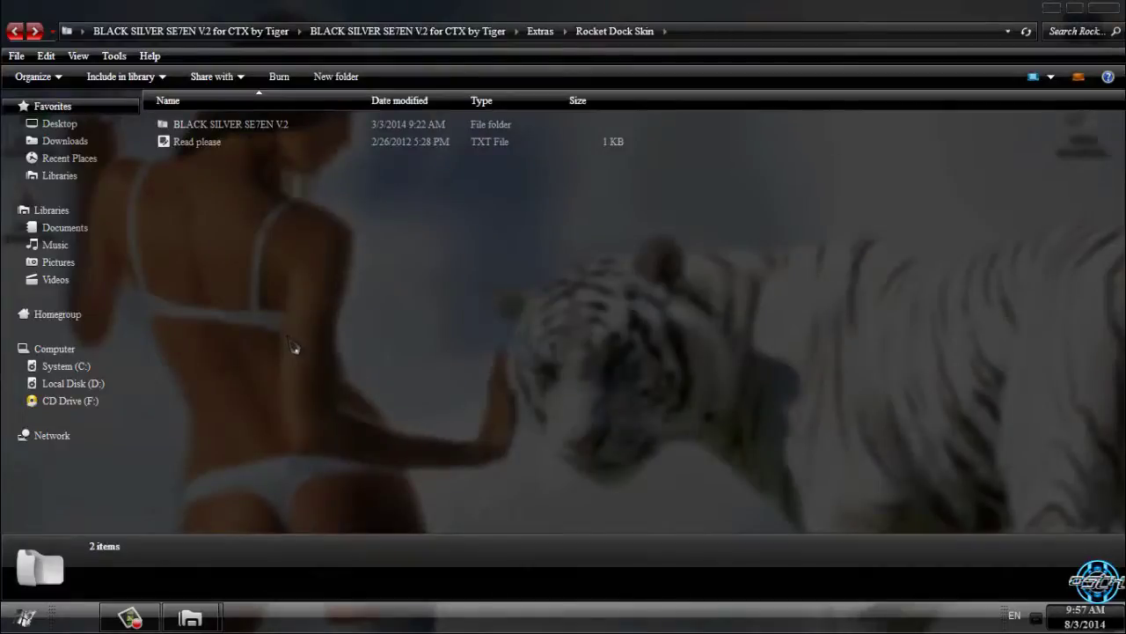
Step: Open the Skins folder in the RocketDock installation window to paste the skin
{"action": "mouse_move", "coordinate": [217, 626]}
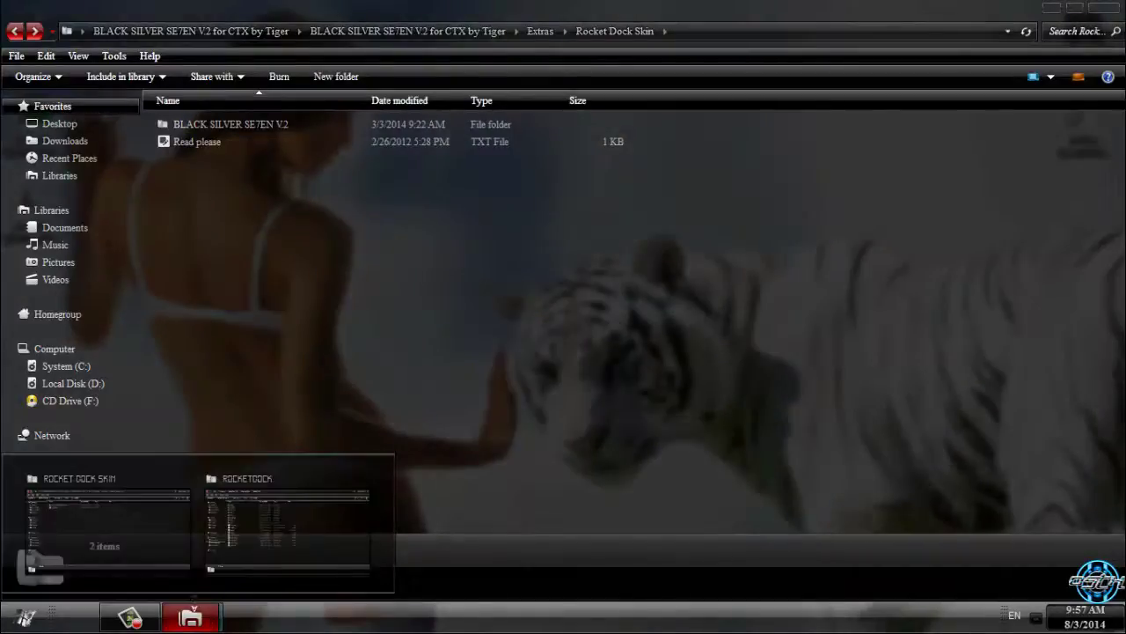
{"action": "left_click", "coordinate": [260, 559]}
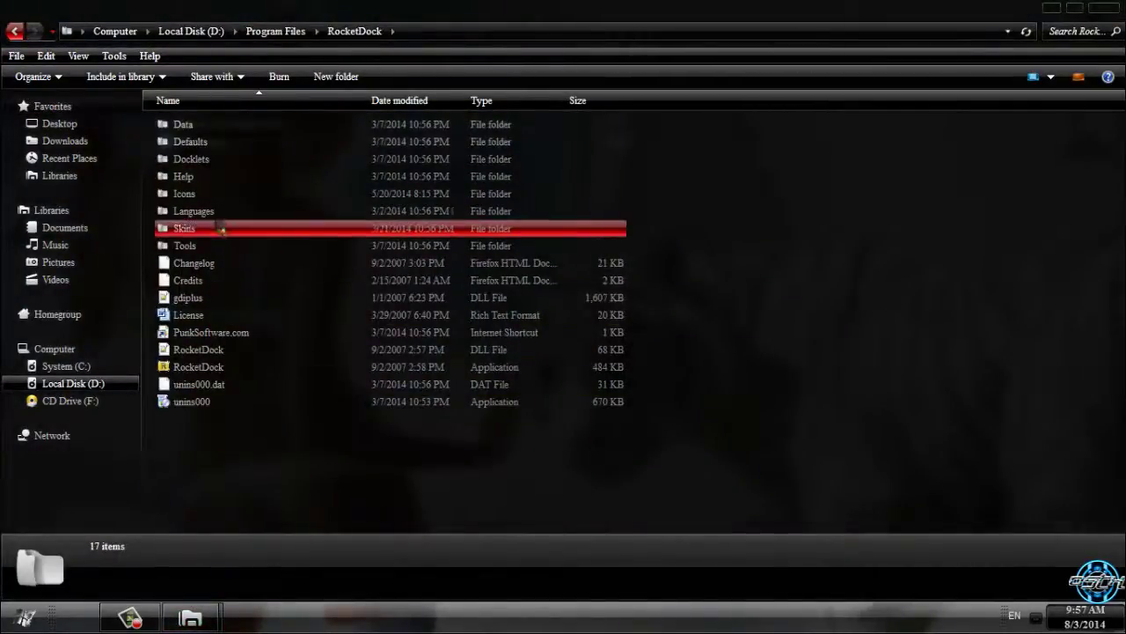
{"action": "double_click", "coordinate": [220, 230]}
{"action": "right_click", "coordinate": [734, 212]}
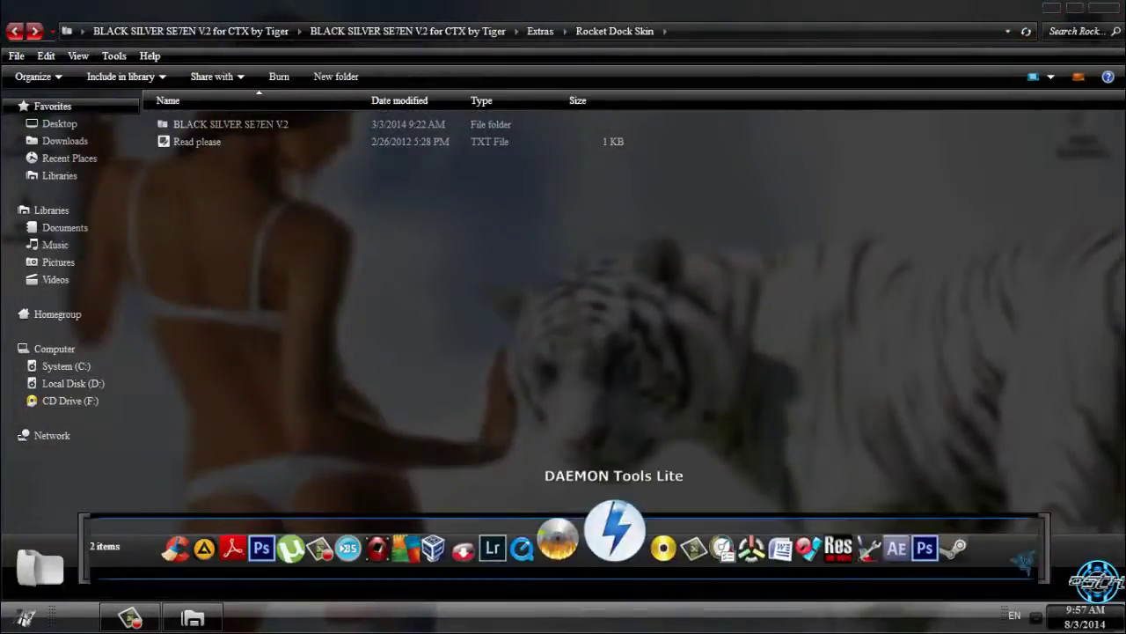
Step: Pick BLACK SILVER SE7EN V.2 as the Style Theme in RocketDock's Dock Settings and confirm with OK
{"action": "right_click", "coordinate": [569, 538]}
{"action": "left_click", "coordinate": [616, 471]}
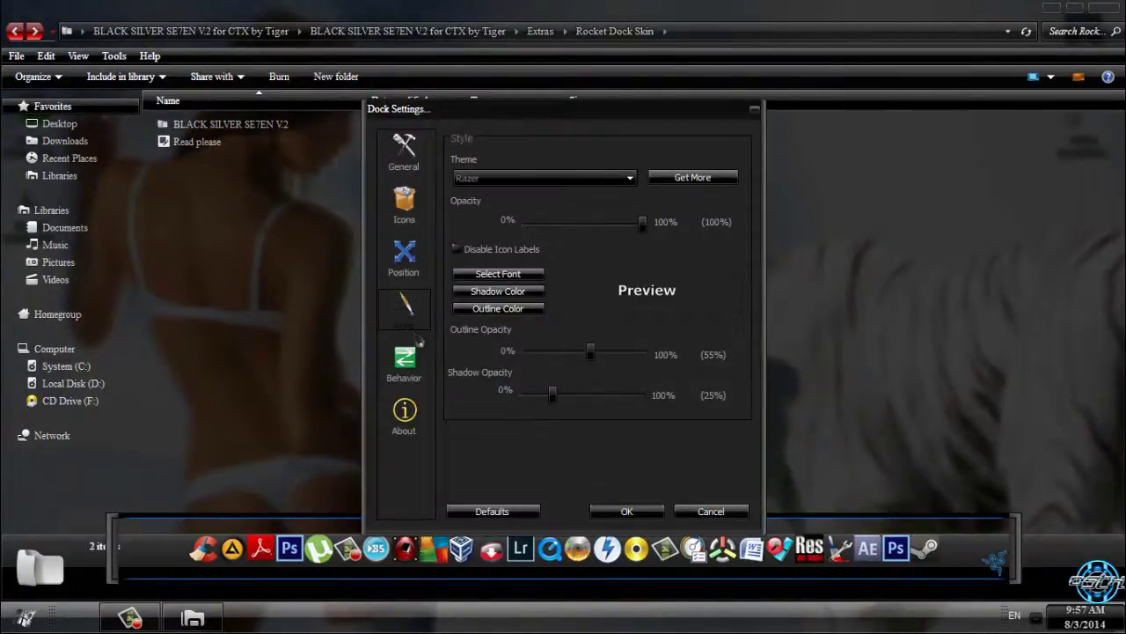
{"action": "left_click", "coordinate": [543, 178]}
{"action": "left_click_drag", "start_coordinate": [630, 416], "coordinate": [630, 255]}
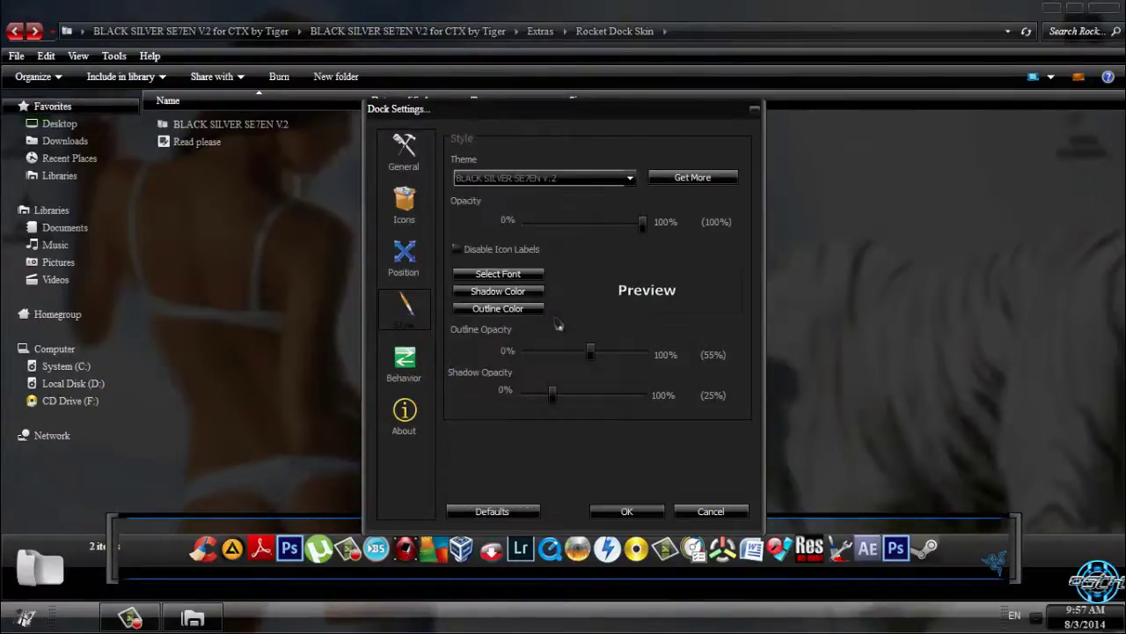
{"action": "left_click", "coordinate": [627, 511]}
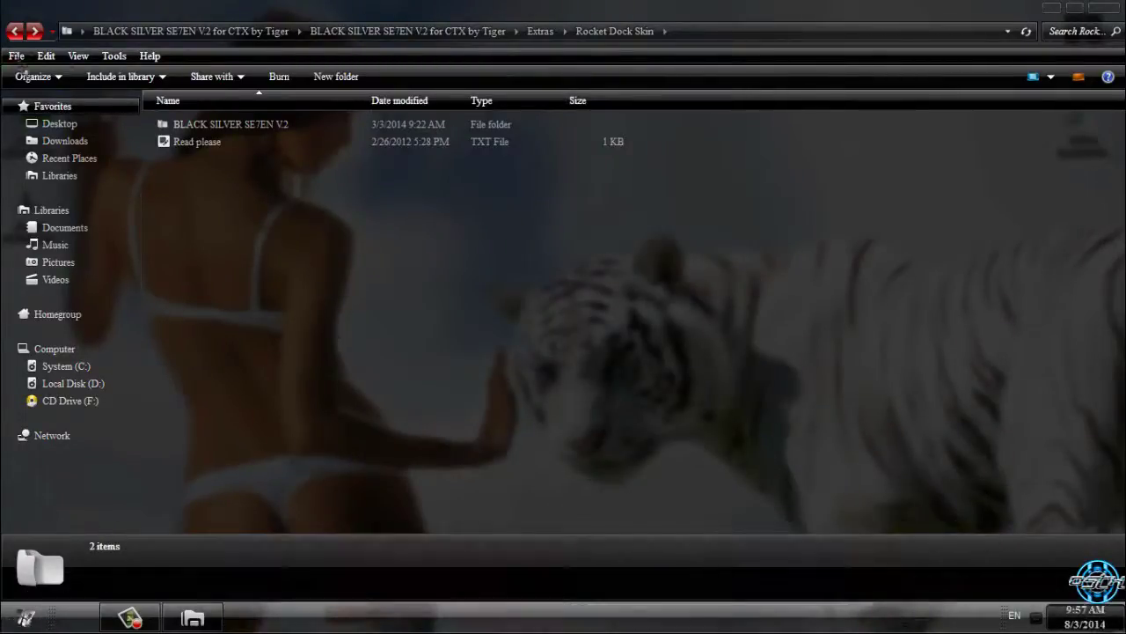
Step: Launch Windows 7 System Properties Logo Changer from Extras\Sys Prop Logo & Special Prog for resize & install
{"action": "left_click", "coordinate": [15, 31]}
{"action": "double_click", "coordinate": [246, 177]}
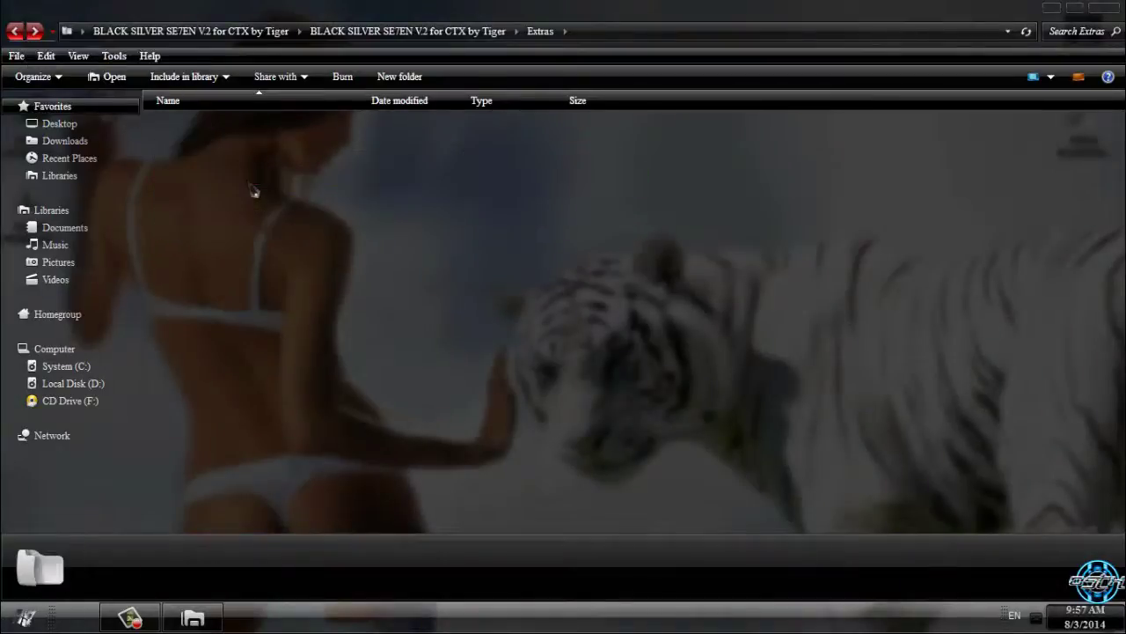
{"action": "left_click", "coordinate": [394, 167]}
{"action": "double_click", "coordinate": [283, 154]}
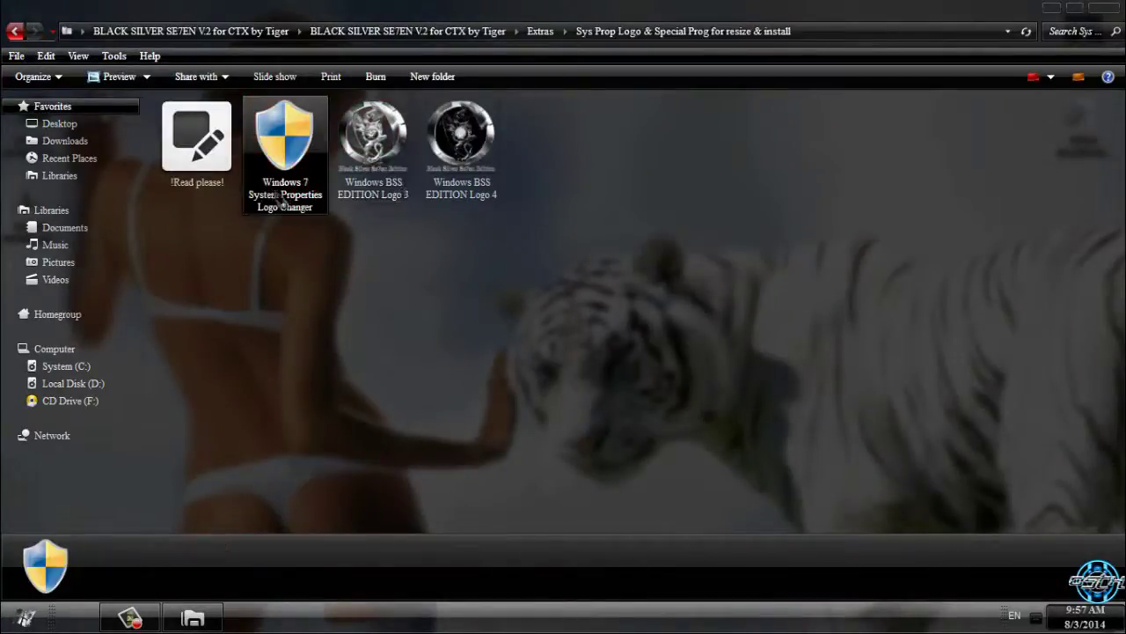
{"action": "left_click", "coordinate": [653, 324]}
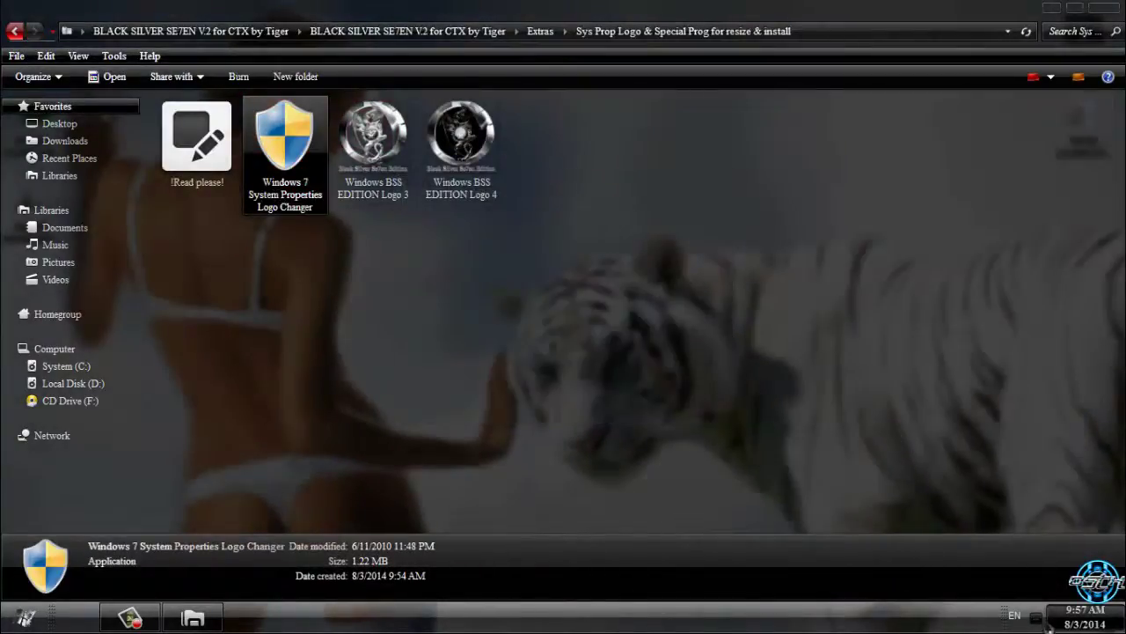
{"action": "left_click", "coordinate": [1036, 619]}
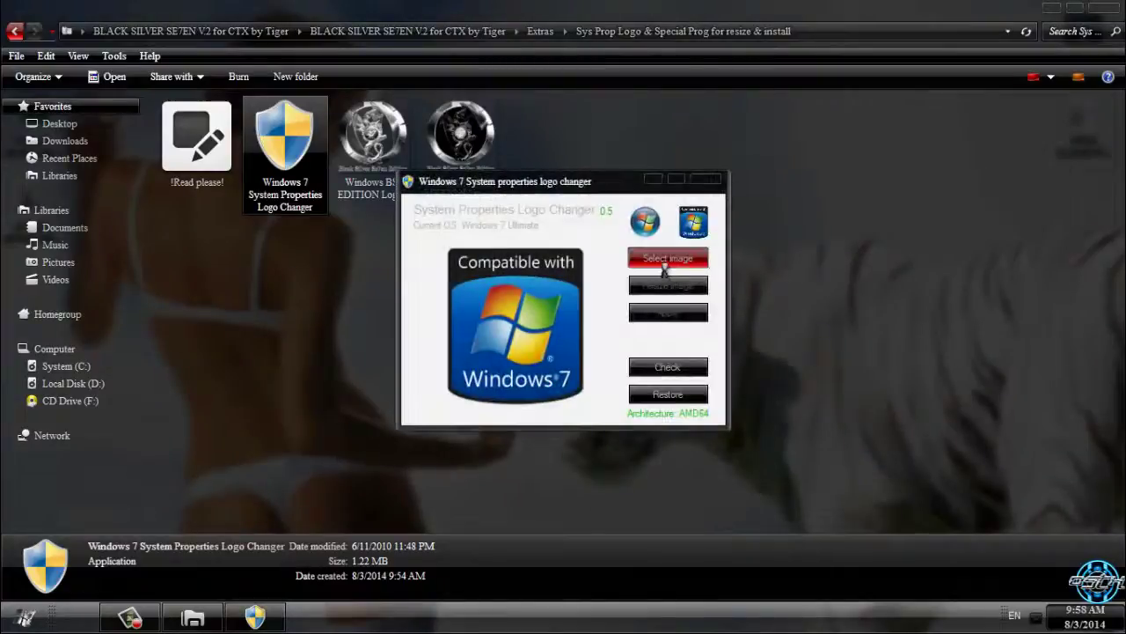
Step: Browse the logo image chooser to the theme's Extras > Sys Prop Logo folder
{"action": "left_click", "coordinate": [666, 259]}
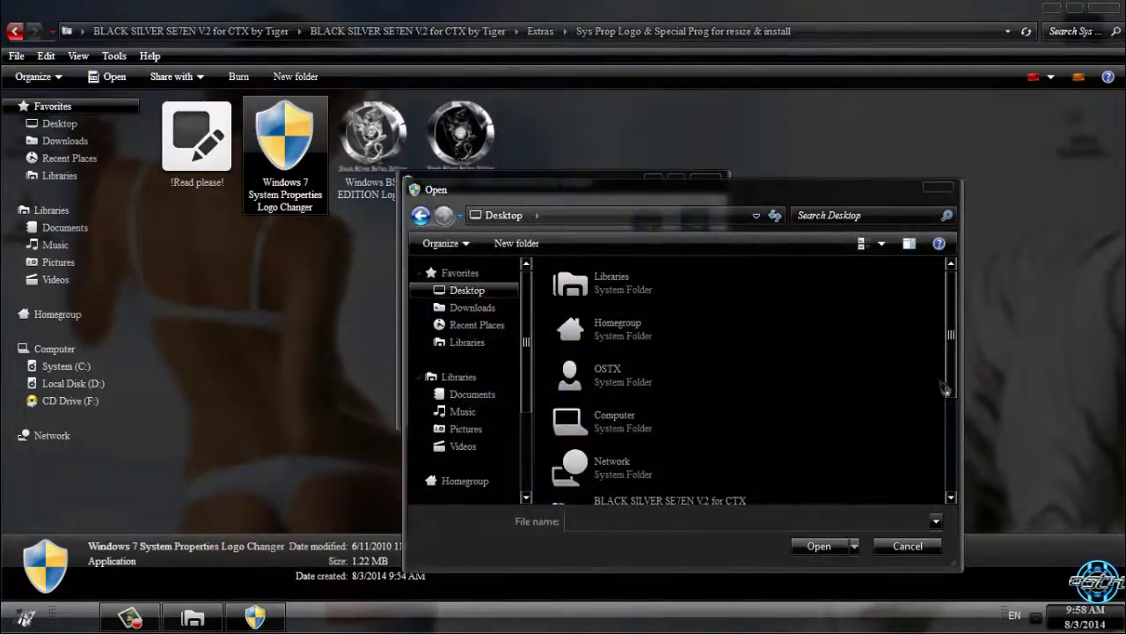
{"action": "left_click_drag", "start_coordinate": [946, 389], "coordinate": [940, 497]}
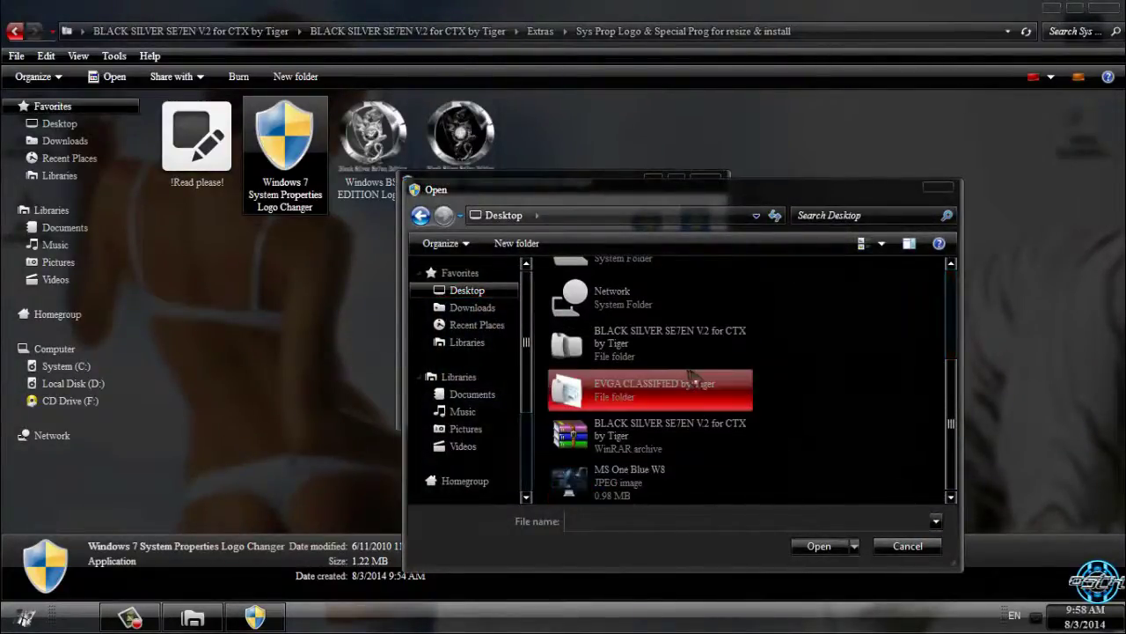
{"action": "double_click", "coordinate": [651, 332]}
{"action": "double_click", "coordinate": [645, 294]}
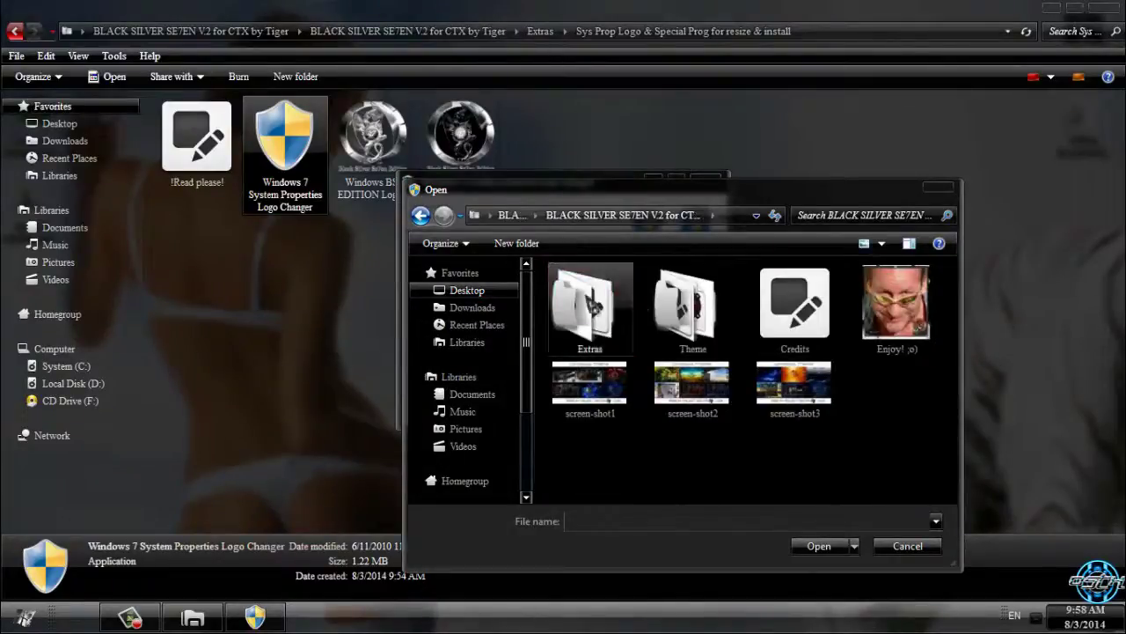
{"action": "double_click", "coordinate": [587, 292]}
{"action": "double_click", "coordinate": [636, 345]}
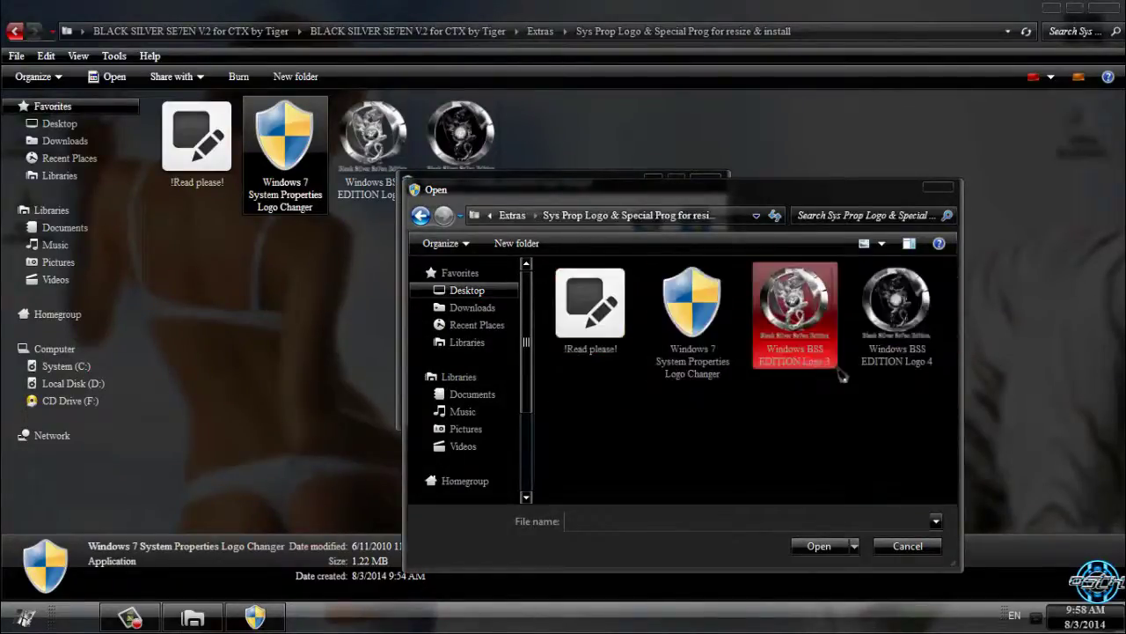
{"action": "left_click_drag", "start_coordinate": [616, 189], "coordinate": [381, 129]}
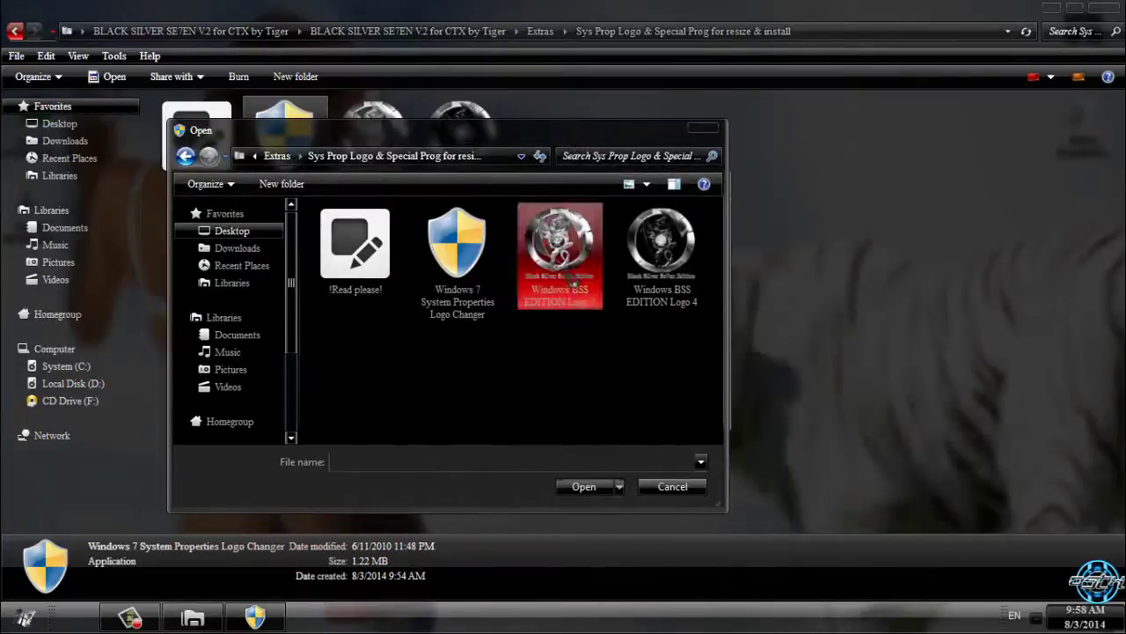
Step: Load Windows BSS EDITION Logo 3 as the system logo and apply it
{"action": "left_click", "coordinate": [573, 284]}
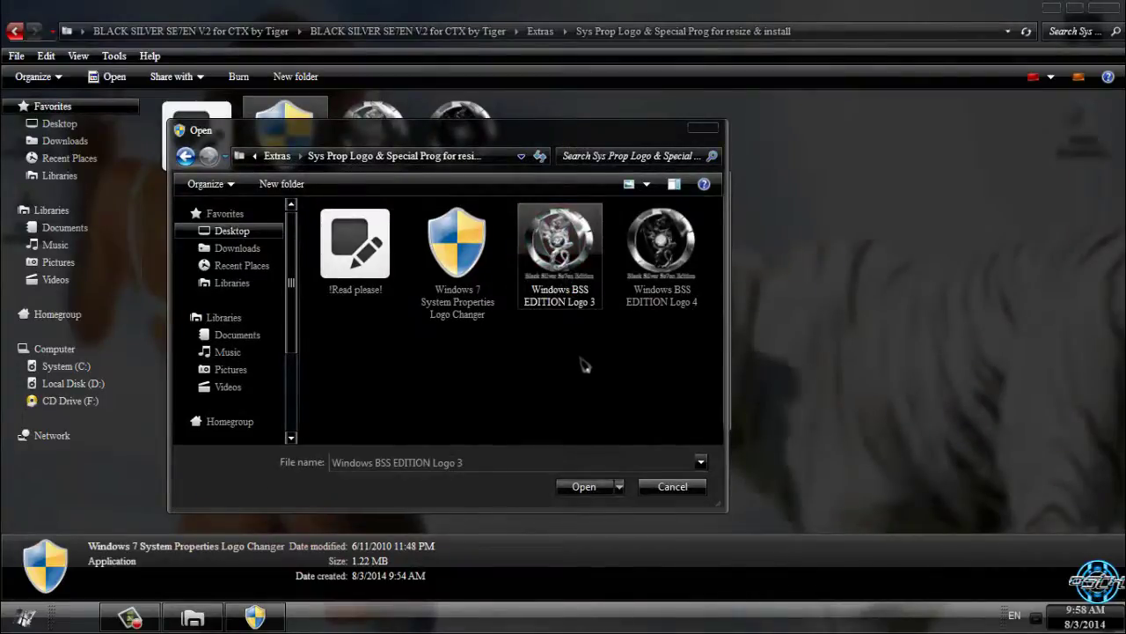
{"action": "left_click", "coordinate": [656, 242]}
{"action": "left_click", "coordinate": [570, 279]}
{"action": "left_click", "coordinate": [586, 487]}
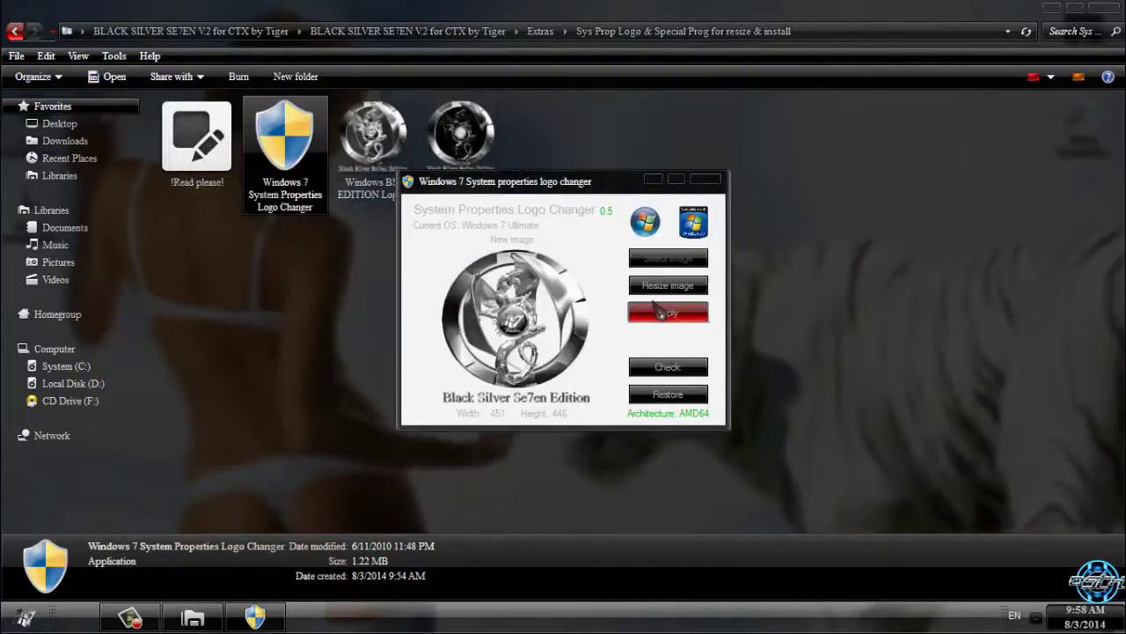
{"action": "left_click", "coordinate": [662, 315]}
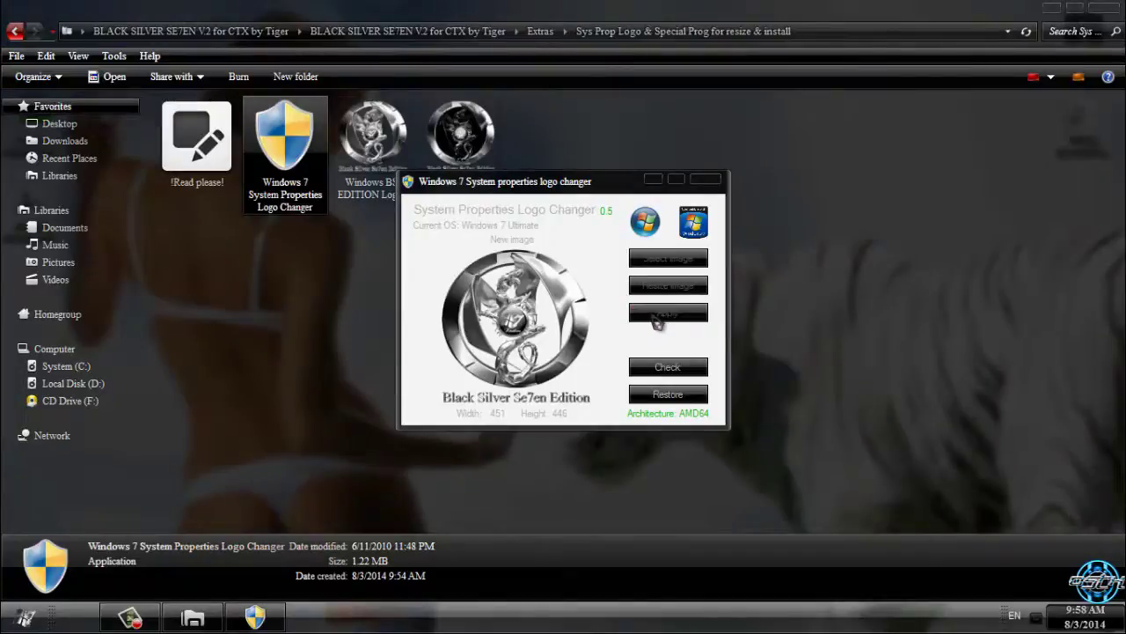
Step: Delete the logo changer file and view the new logo in Computer's System properties
{"action": "key", "text": "Delete"}
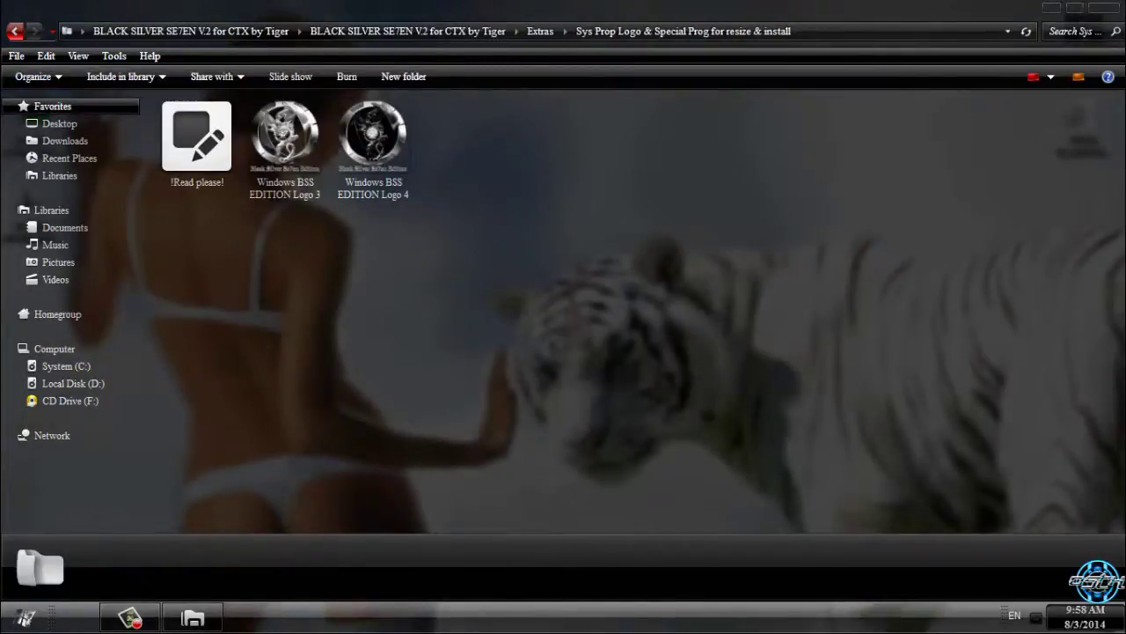
{"action": "left_click", "coordinate": [1038, 617]}
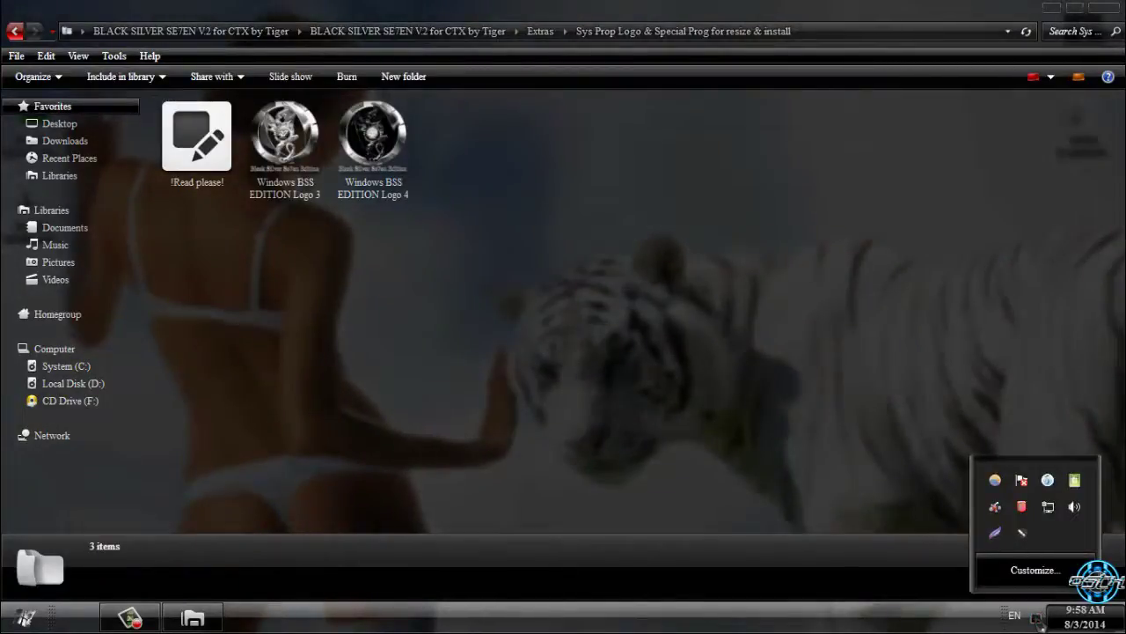
{"action": "left_click", "coordinate": [1038, 621]}
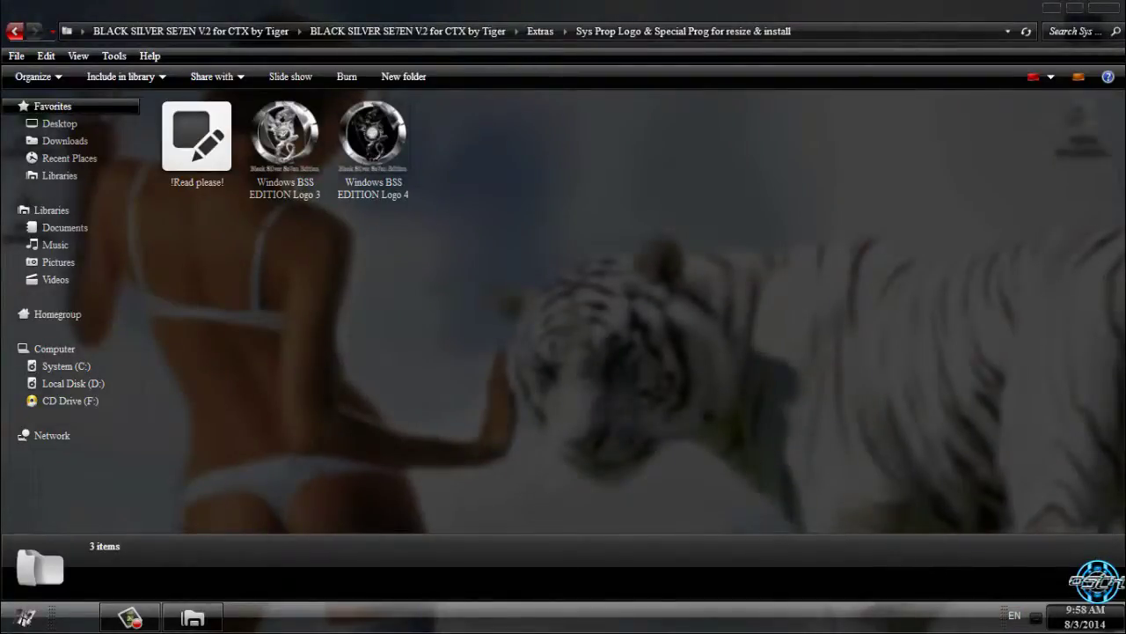
{"action": "key", "text": "super"}
{"action": "right_click", "coordinate": [282, 389]}
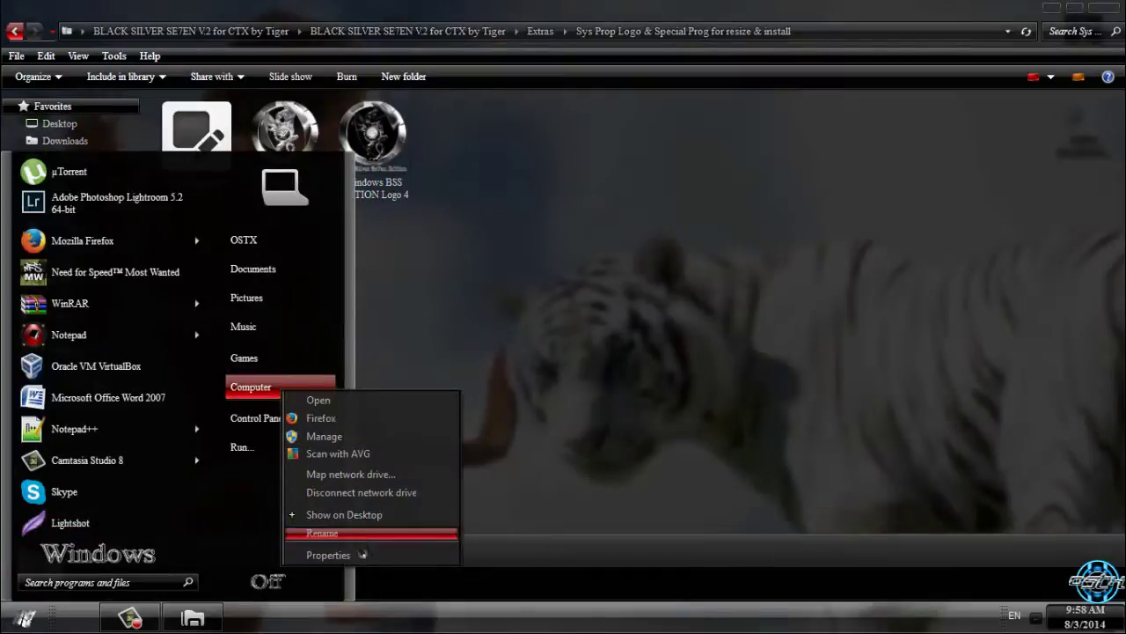
{"action": "left_click", "coordinate": [362, 554]}
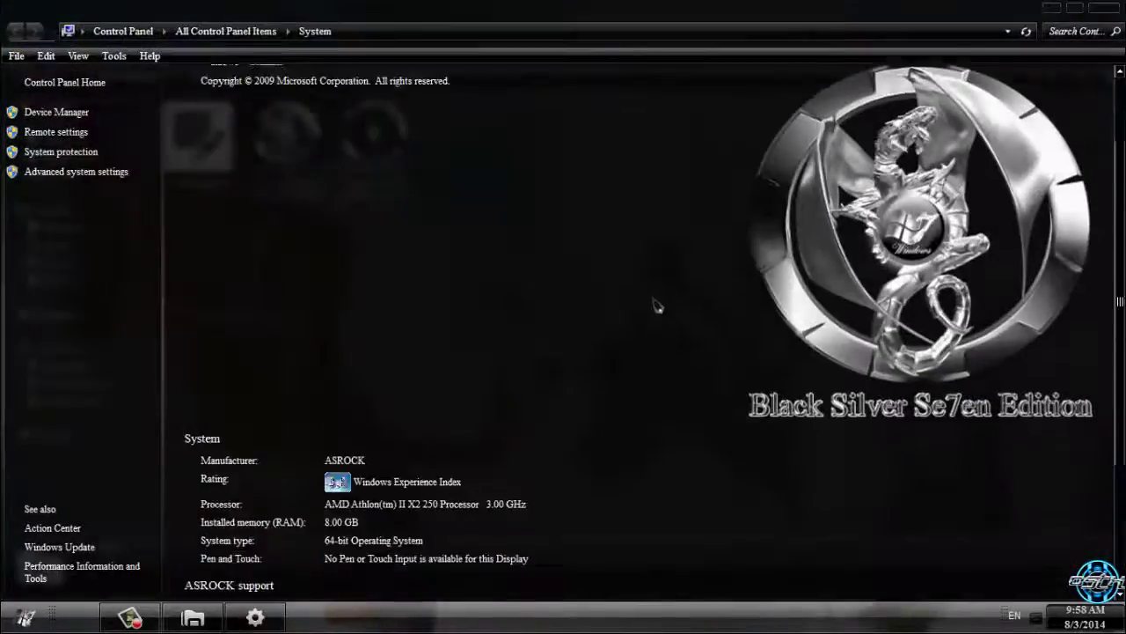
{"action": "scroll", "coordinate": [655, 305], "scroll_direction": "up", "scroll_amount": 2}
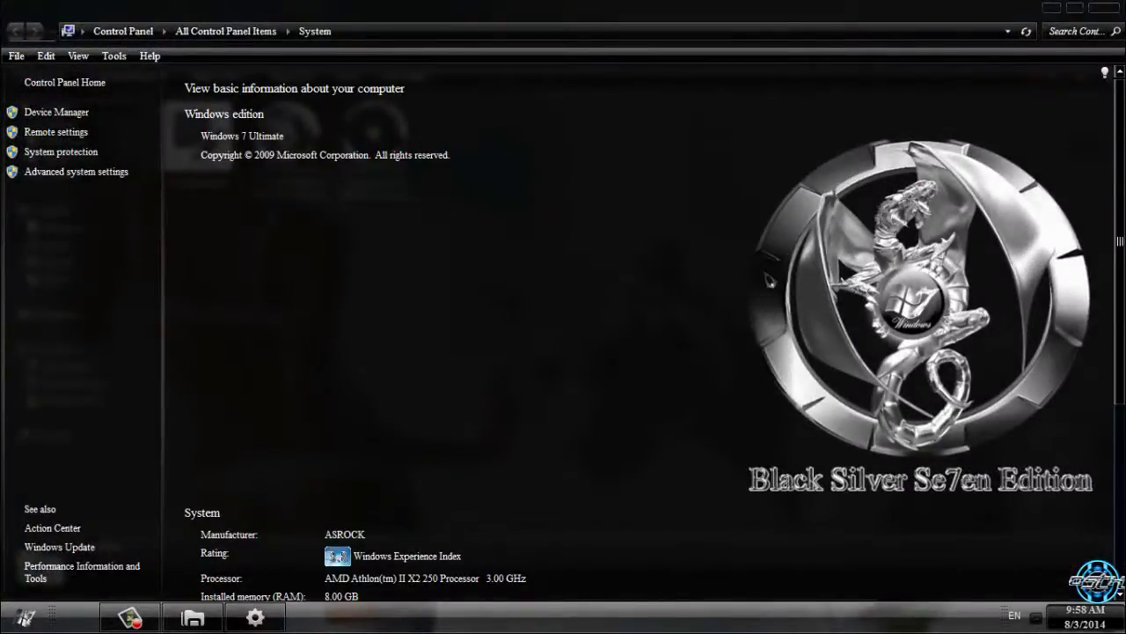
{"action": "left_click", "coordinate": [1104, 11]}
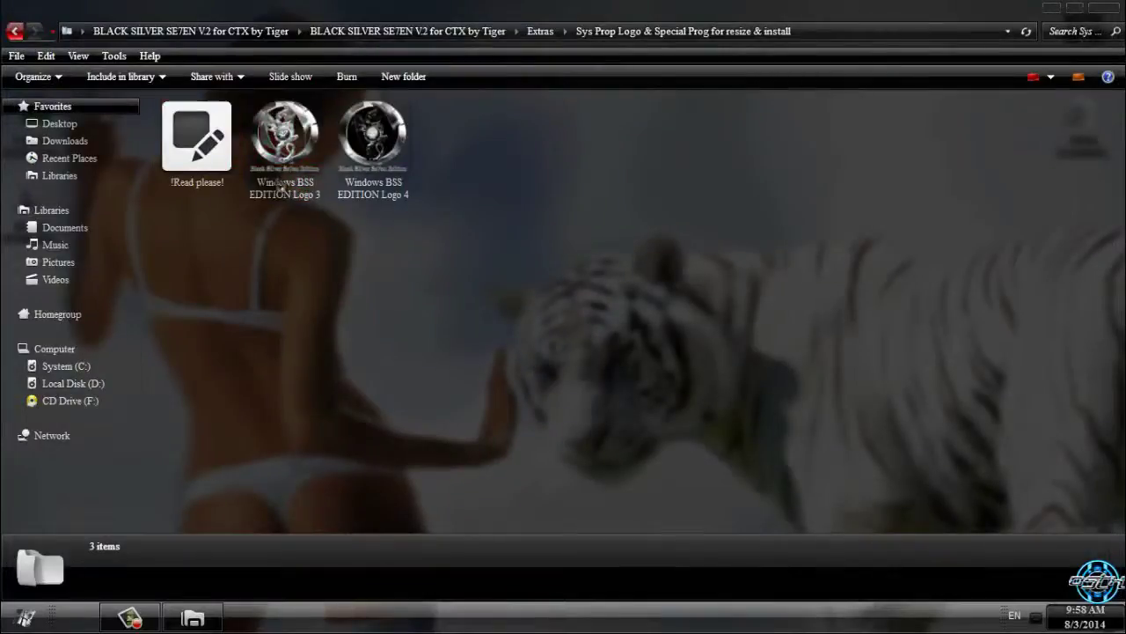
Step: Reopen System properties to inspect the Black Silver Se7en Edition logo, then return Explorer to Extras
{"action": "left_click", "coordinate": [251, 186]}
{"action": "left_click", "coordinate": [27, 616]}
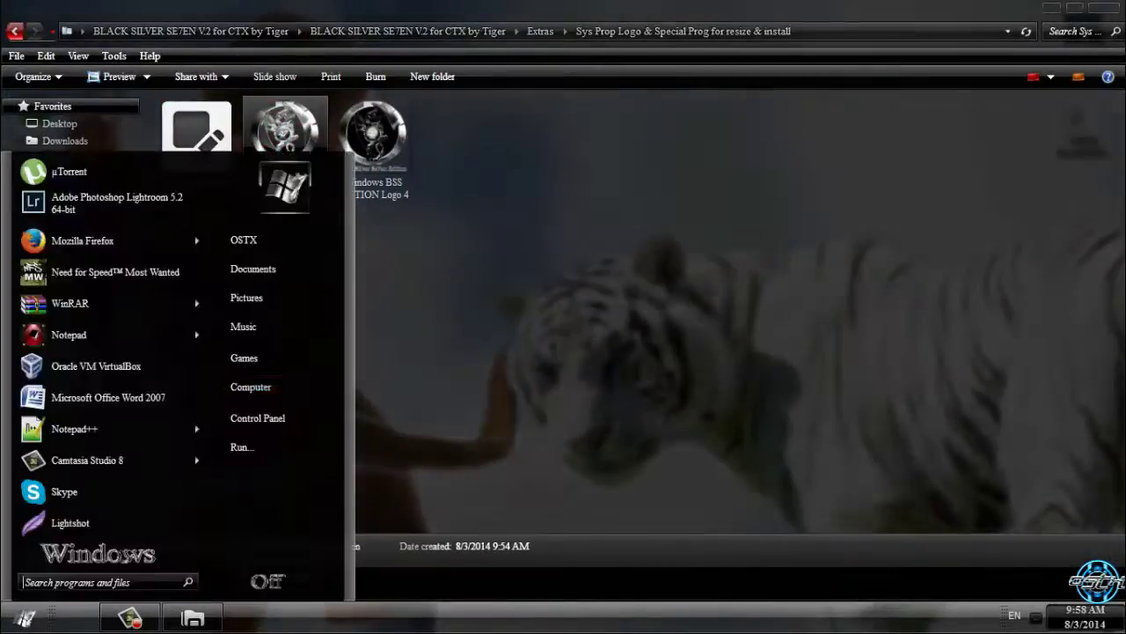
{"action": "right_click", "coordinate": [325, 387]}
{"action": "left_click", "coordinate": [372, 553]}
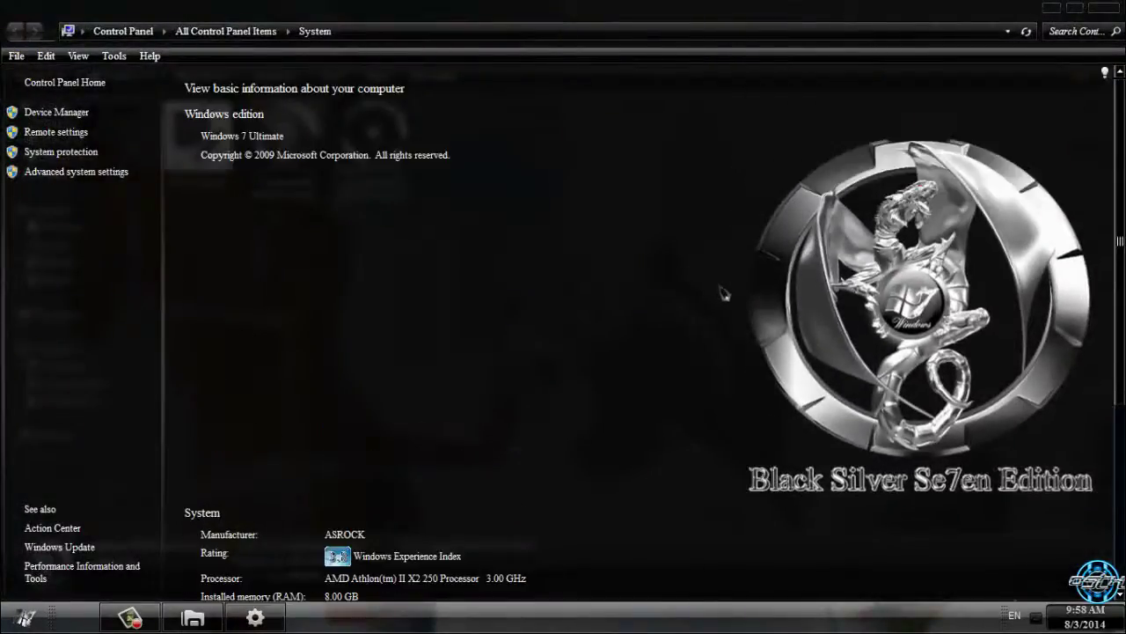
{"action": "scroll", "coordinate": [880, 453], "scroll_direction": "down", "scroll_amount": 2}
{"action": "scroll", "coordinate": [880, 453], "scroll_direction": "up", "scroll_amount": 1}
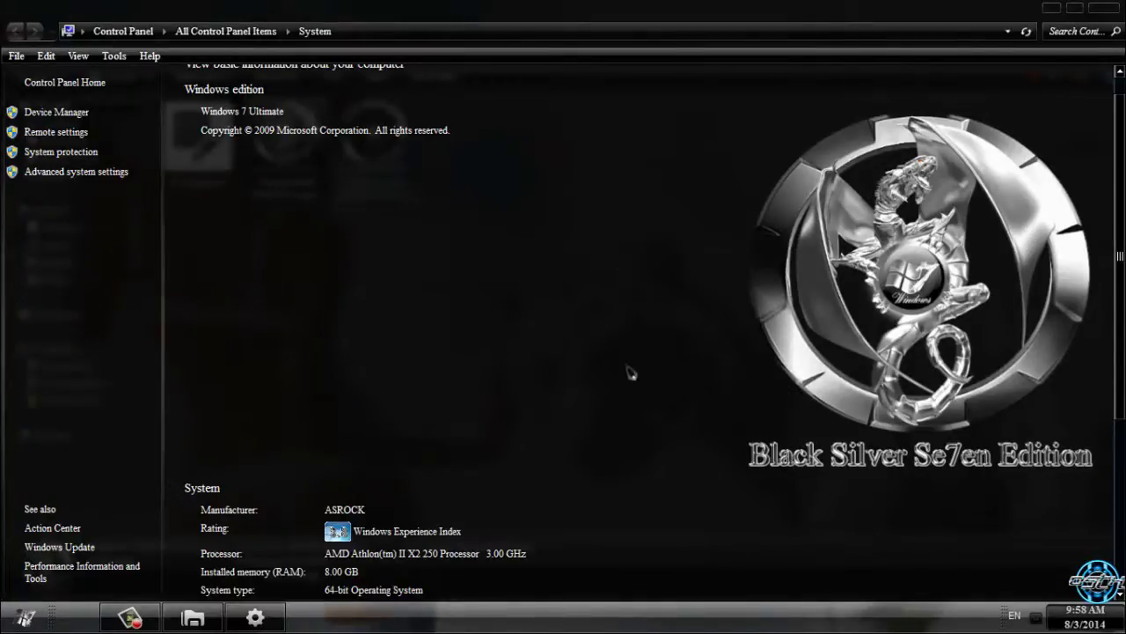
{"action": "scroll", "coordinate": [998, 125], "scroll_direction": "down", "scroll_amount": 2}
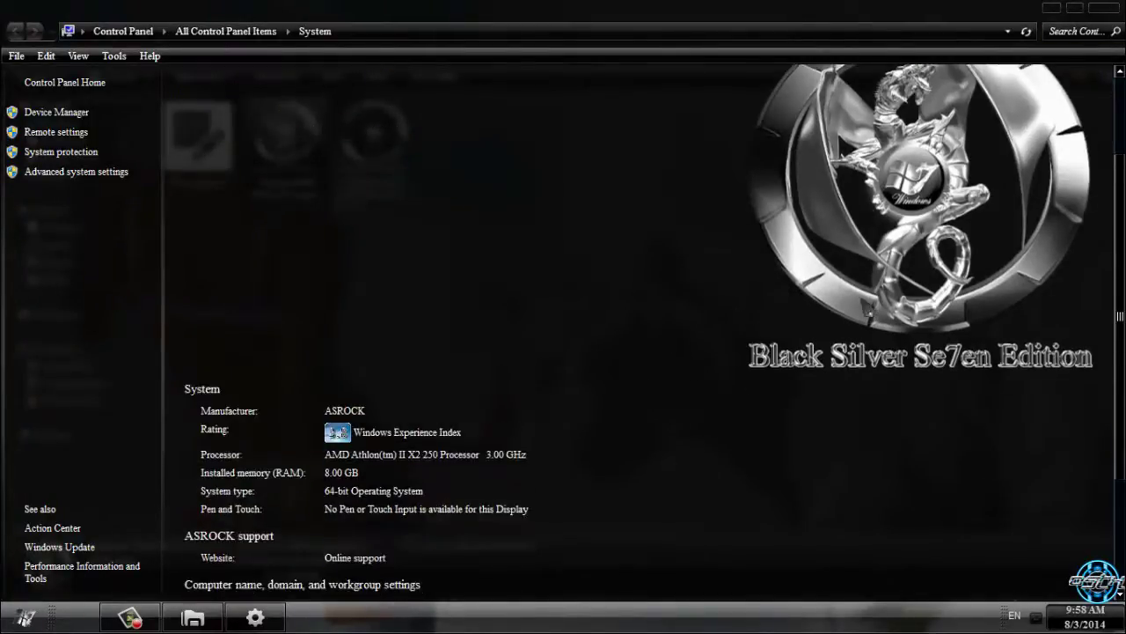
{"action": "scroll", "coordinate": [998, 126], "scroll_direction": "up", "scroll_amount": 2}
{"action": "scroll", "coordinate": [998, 126], "scroll_direction": "up", "scroll_amount": 1}
{"action": "scroll", "coordinate": [655, 332], "scroll_direction": "down", "scroll_amount": 1}
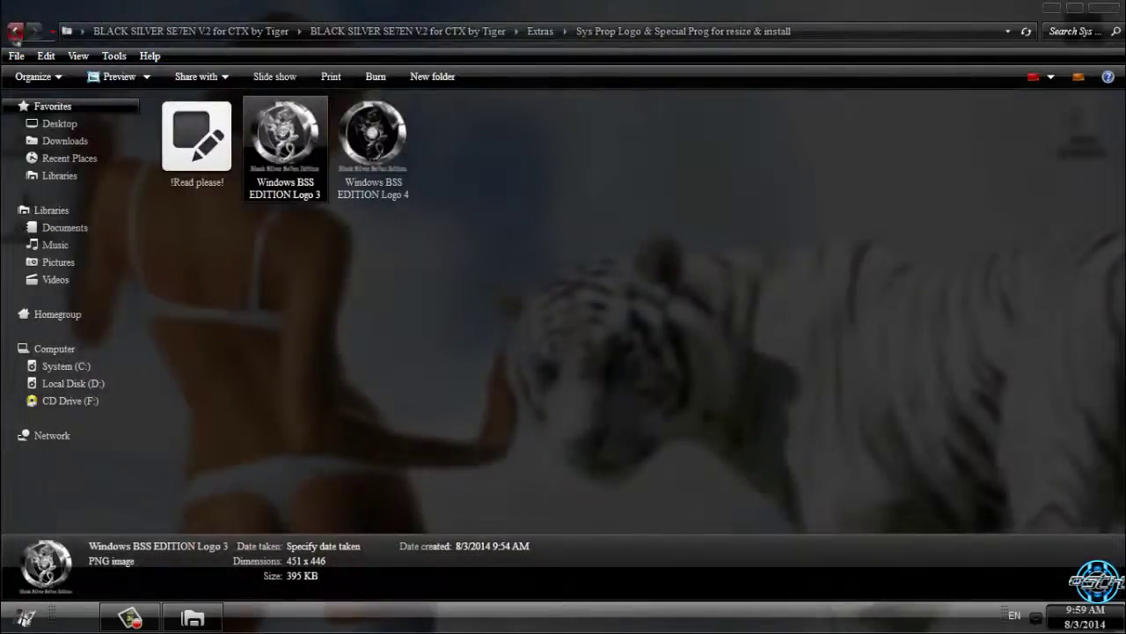
{"action": "left_click", "coordinate": [15, 32]}
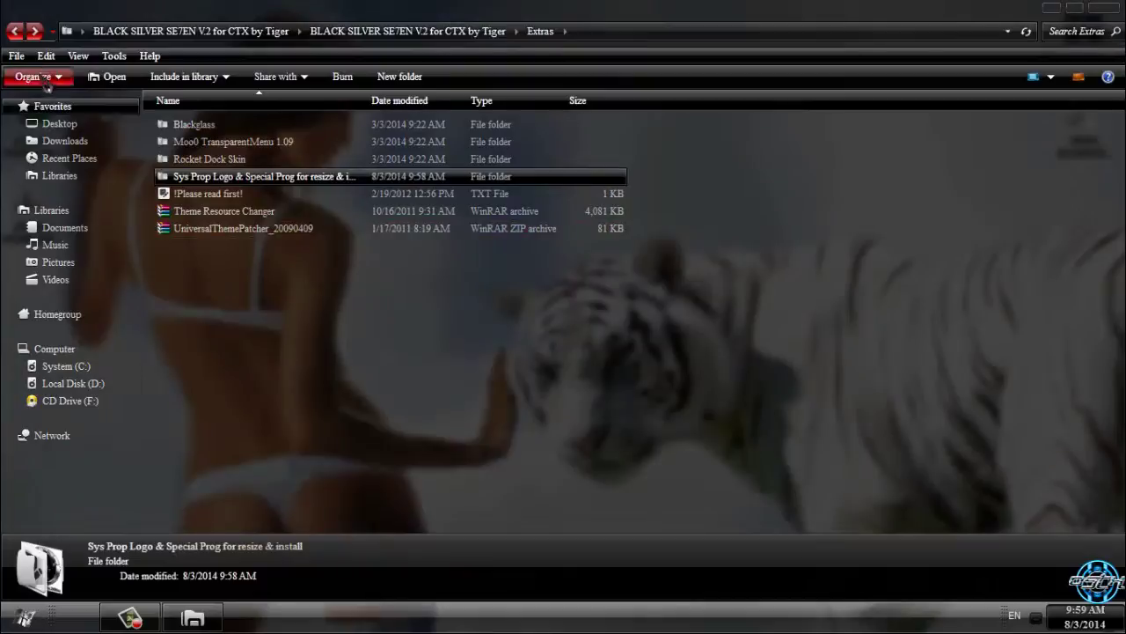
Step: Close the theme folder and open Desktop Background from the desktop's Personalize menu
{"action": "left_click", "coordinate": [15, 33]}
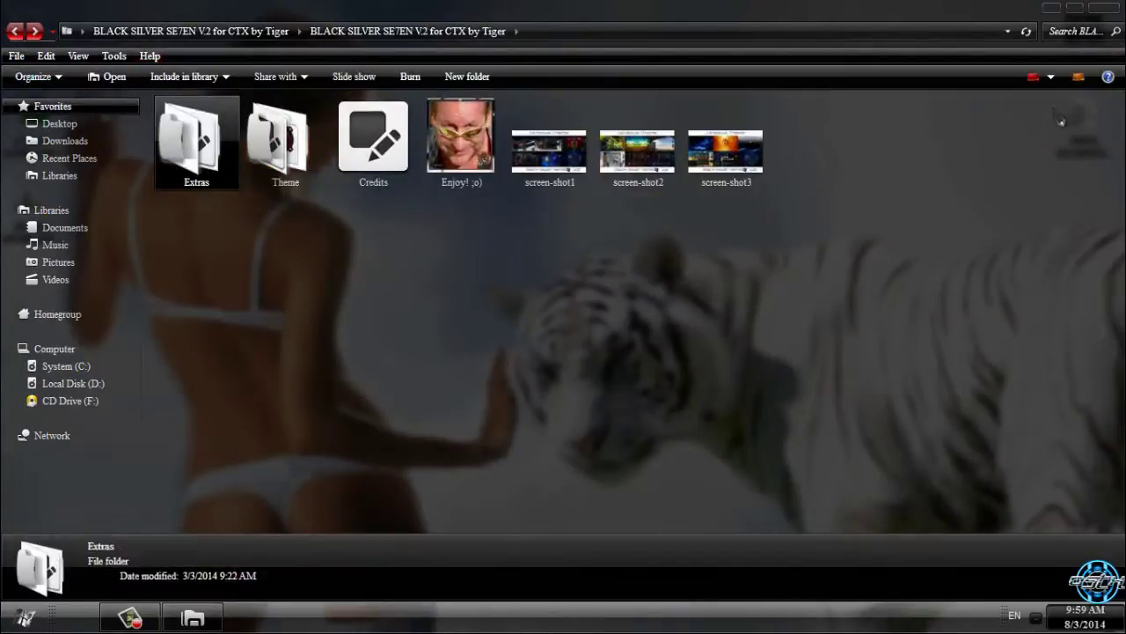
{"action": "left_click", "coordinate": [1103, 9]}
{"action": "right_click", "coordinate": [411, 226]}
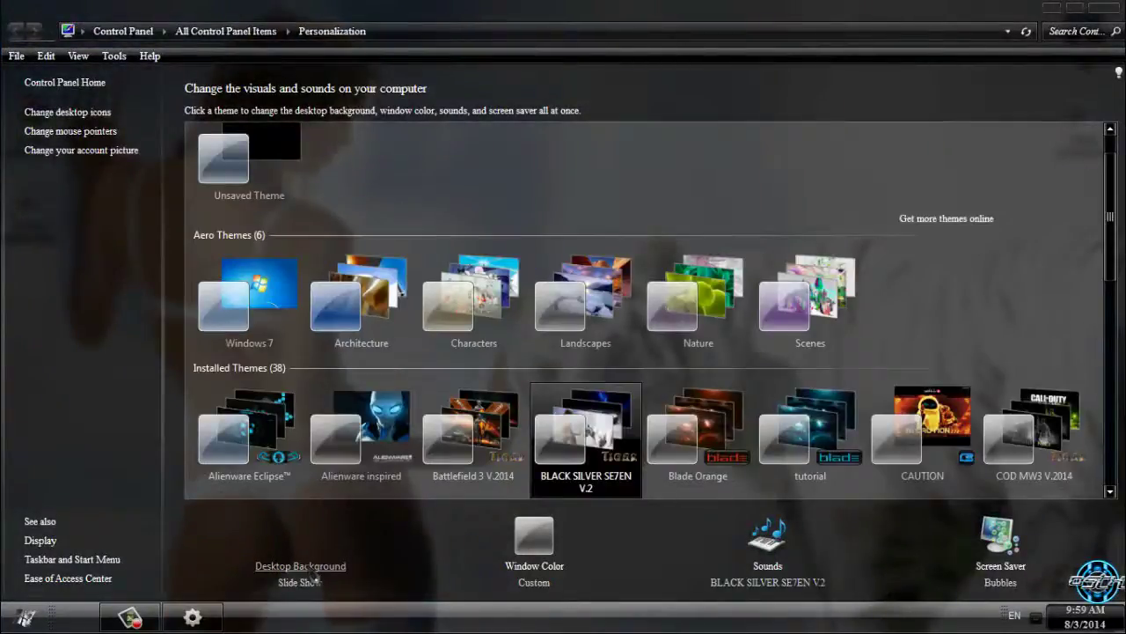
{"action": "left_click", "coordinate": [300, 566]}
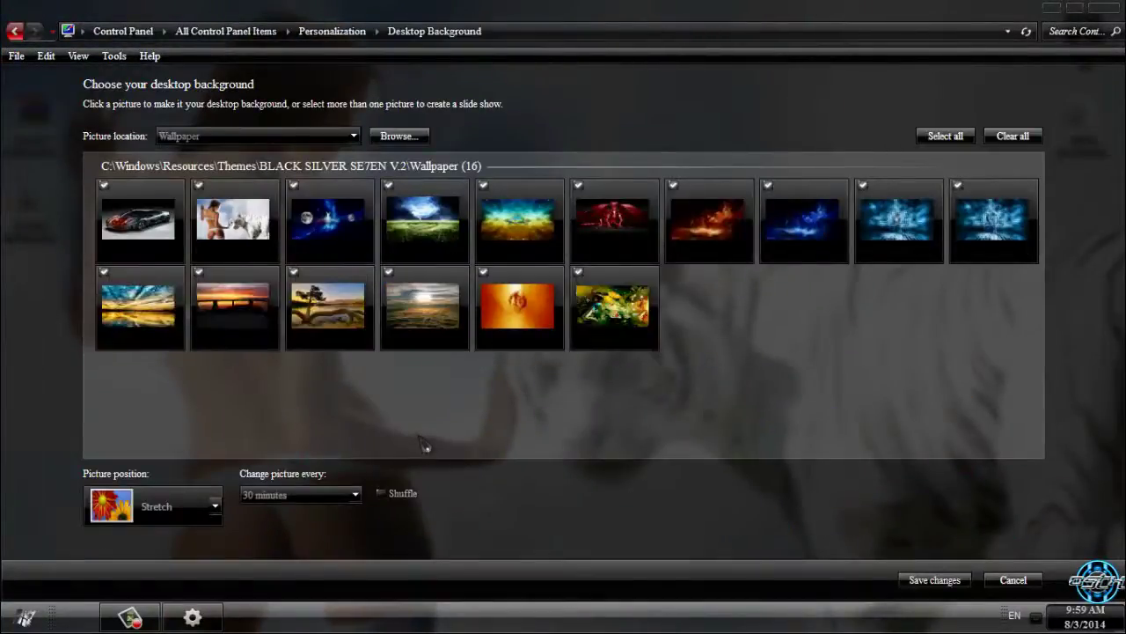
Step: Preview the car, red dragon, lakeside tree, sunset pier and red-orange pictures as wallpaper
{"action": "left_click", "coordinate": [179, 253]}
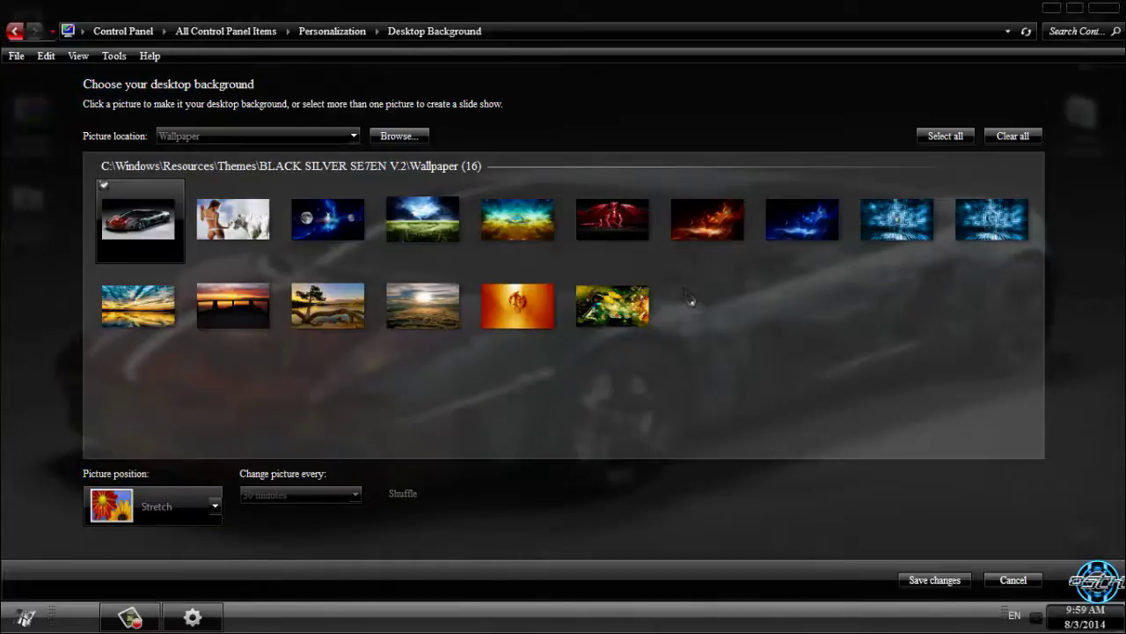
{"action": "left_click", "coordinate": [629, 254]}
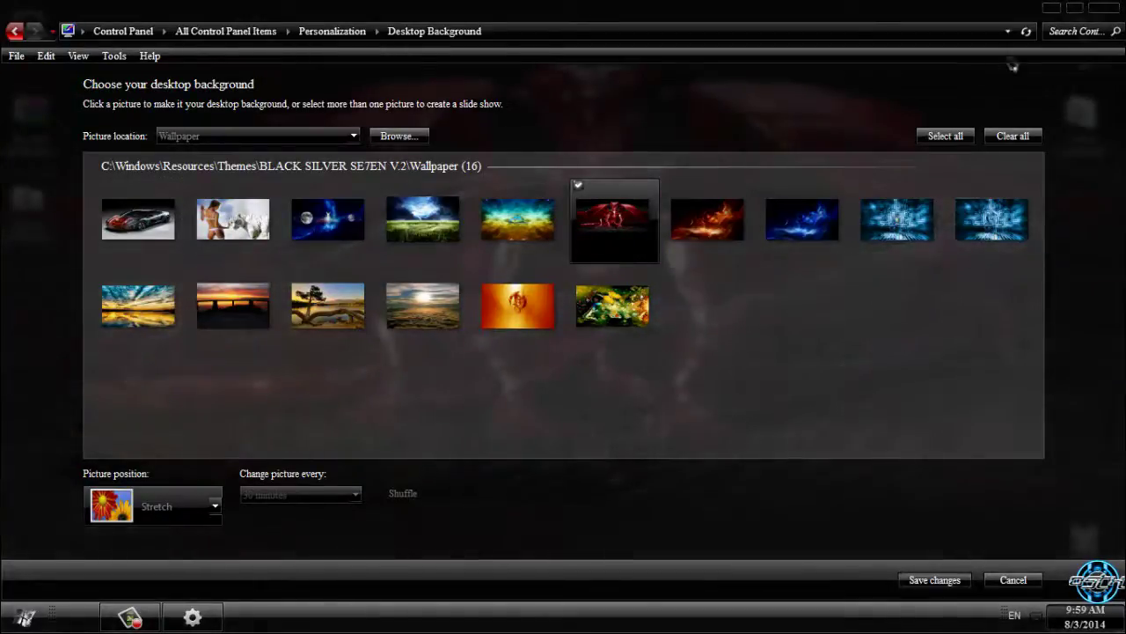
{"action": "left_click", "coordinate": [1053, 9]}
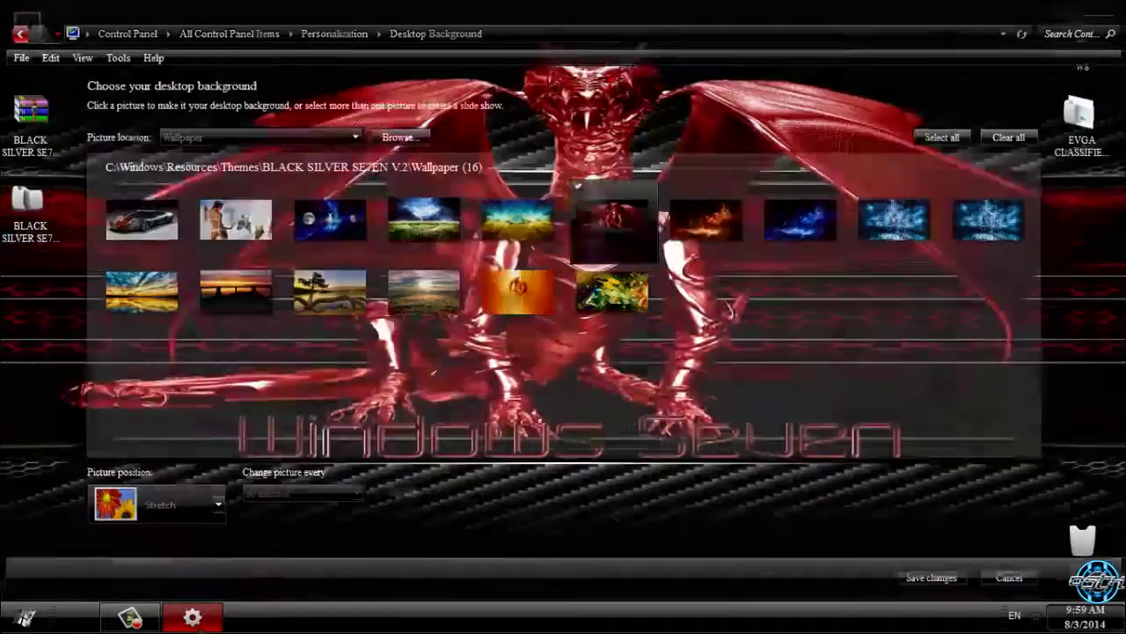
{"action": "right_click", "coordinate": [305, 528]}
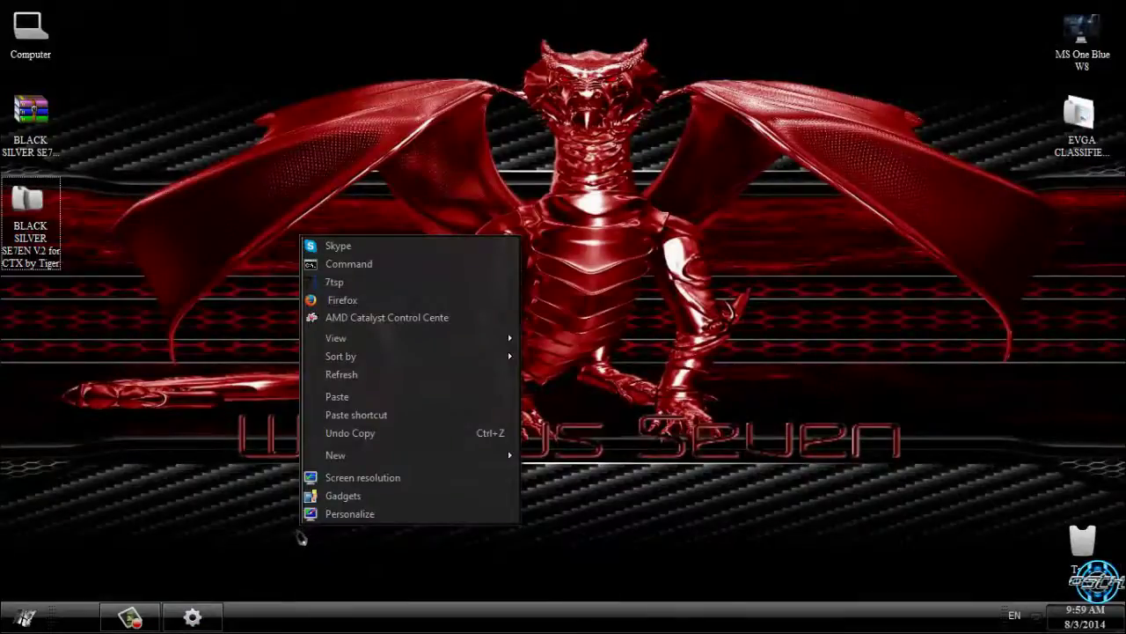
{"action": "left_click", "coordinate": [192, 616]}
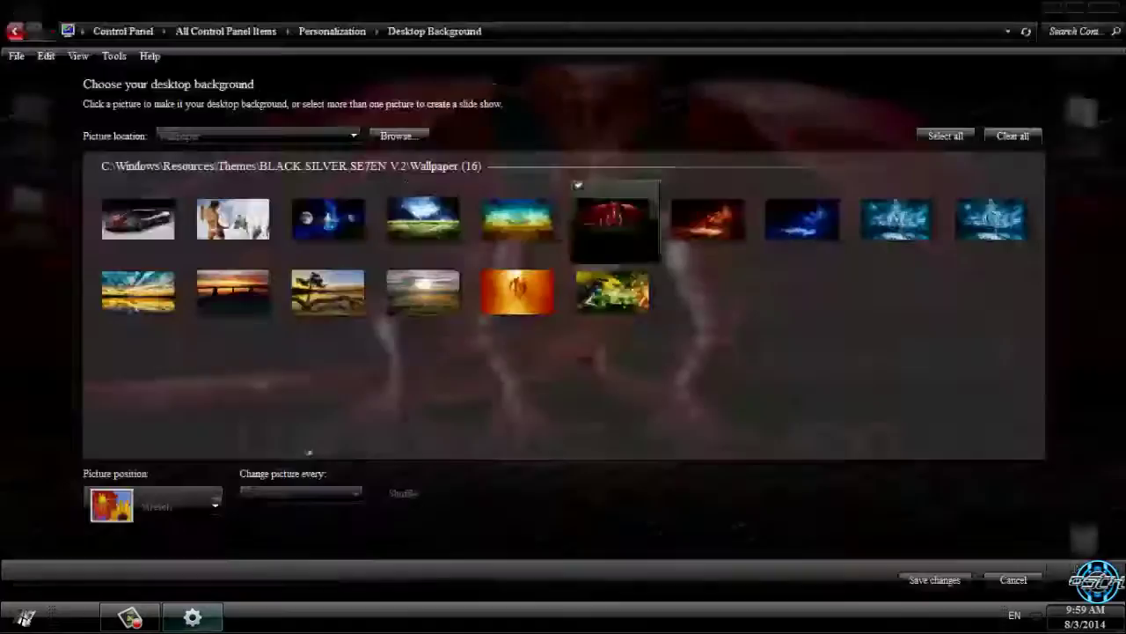
{"action": "left_click", "coordinate": [343, 304]}
{"action": "left_click", "coordinate": [1053, 10]}
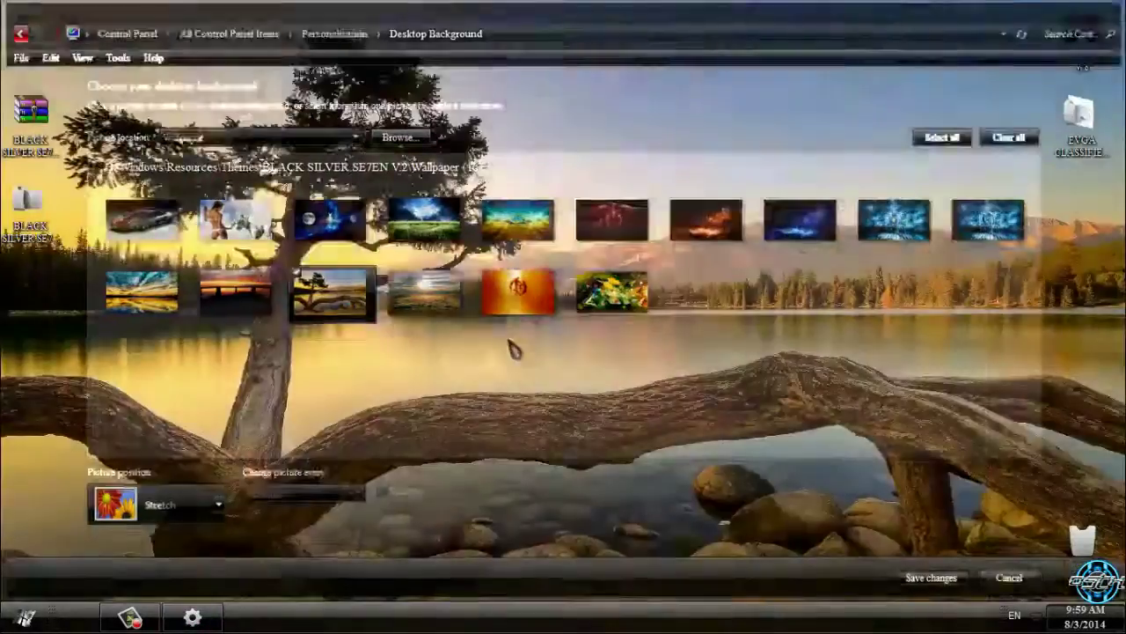
{"action": "left_click", "coordinate": [192, 616]}
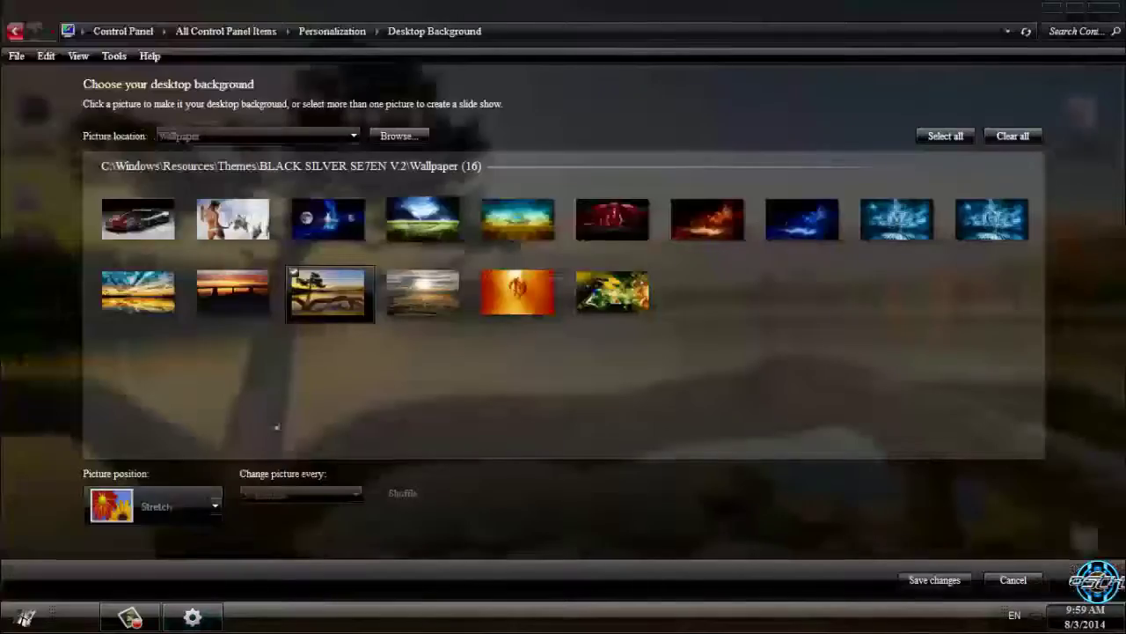
{"action": "left_click", "coordinate": [238, 293]}
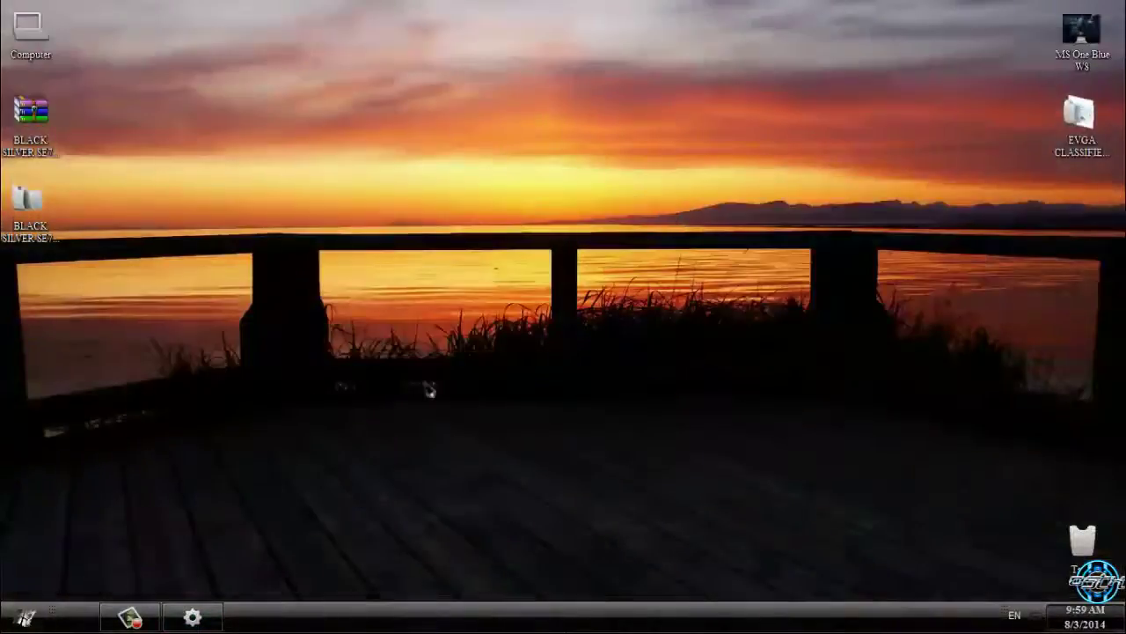
{"action": "left_click", "coordinate": [212, 620]}
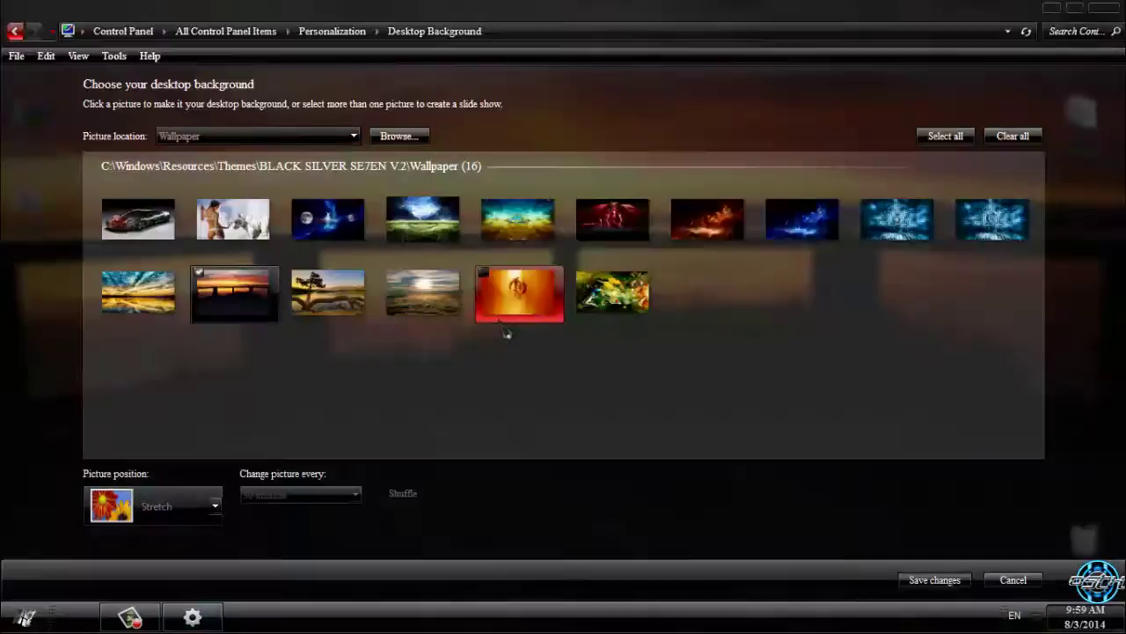
{"action": "left_click", "coordinate": [537, 315]}
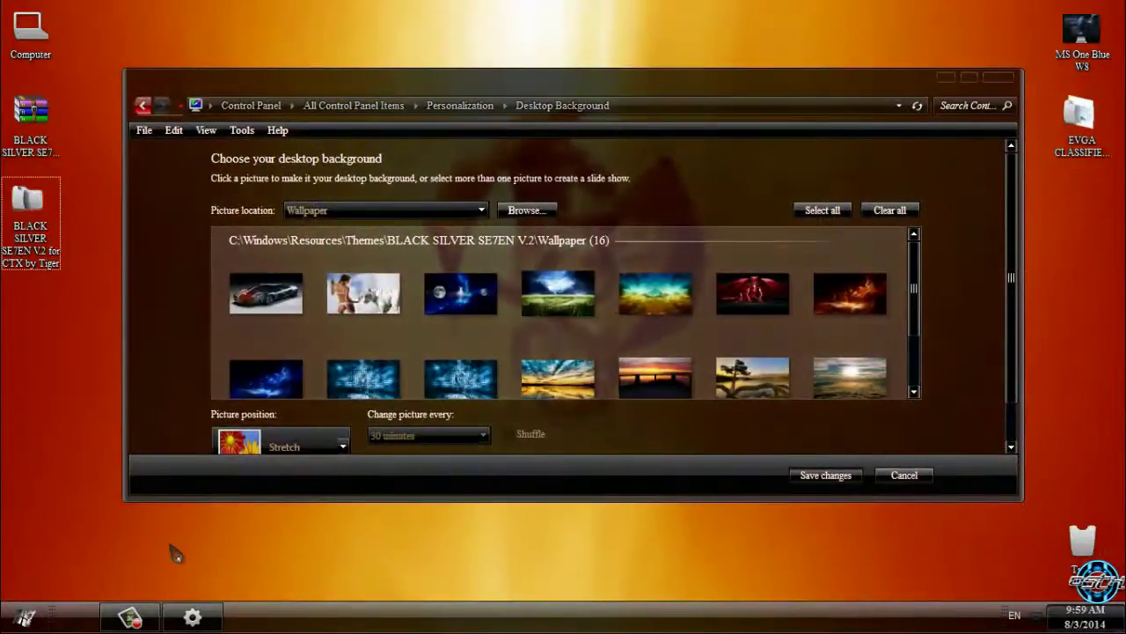
Step: Choose the blue space picture as wallpaper and preview it on the desktop
{"action": "left_click", "coordinate": [24, 617]}
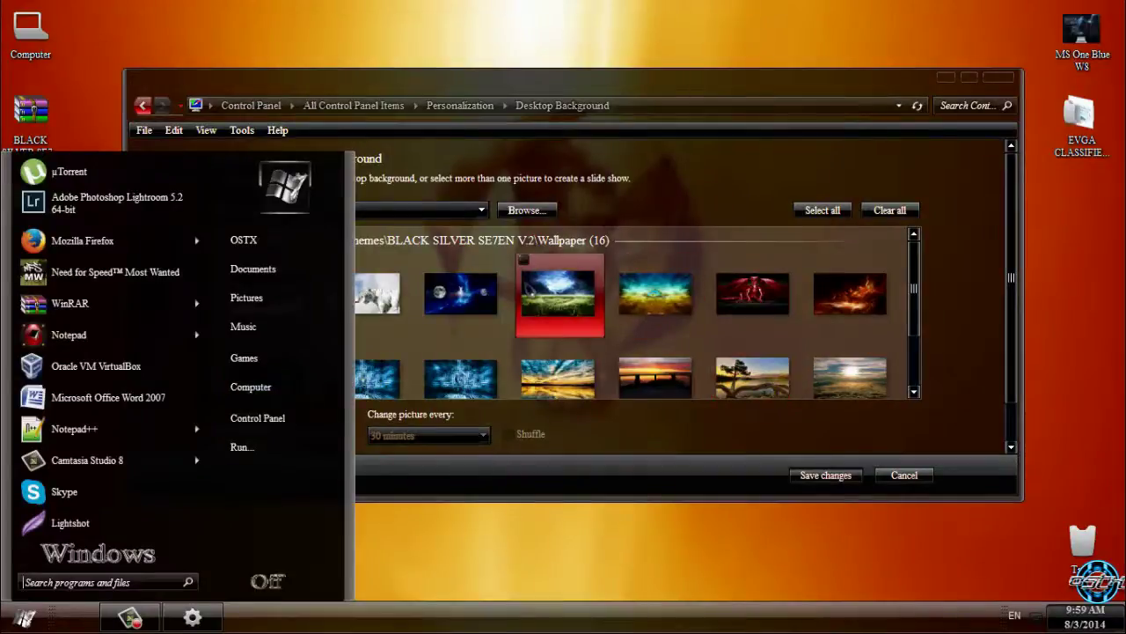
{"action": "left_click", "coordinate": [917, 332]}
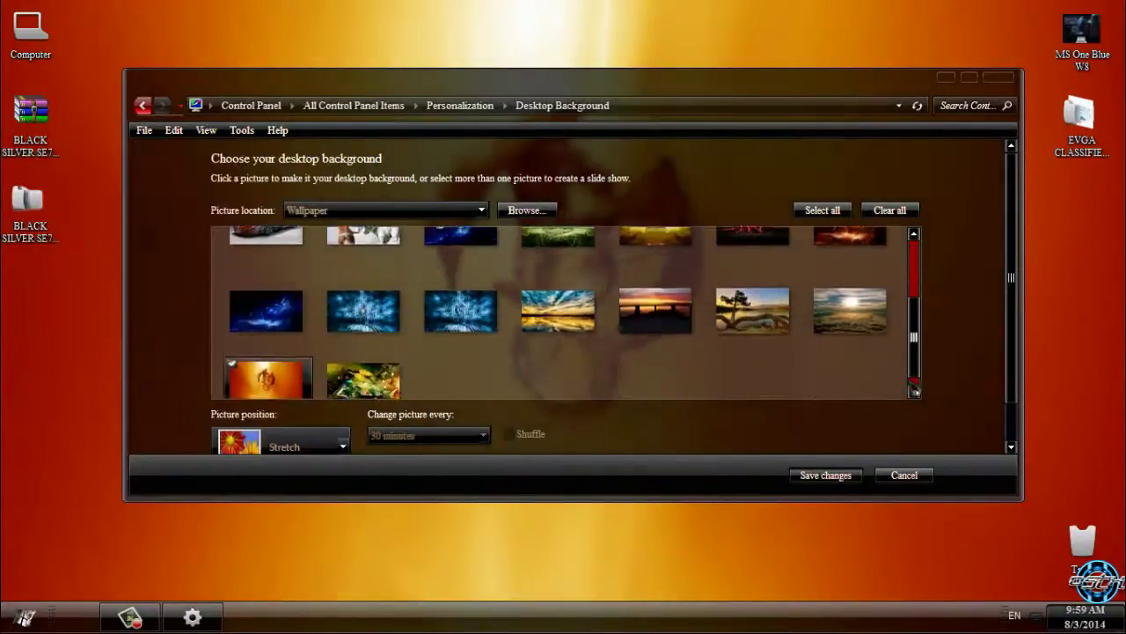
{"action": "left_click", "coordinate": [280, 324]}
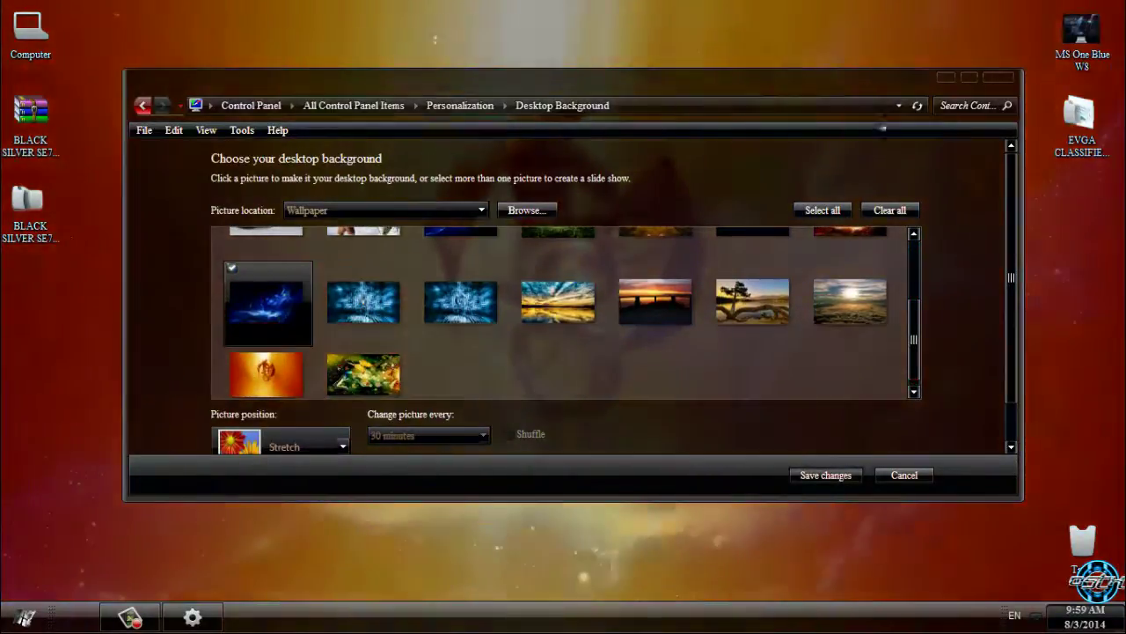
{"action": "key", "text": "super+d"}
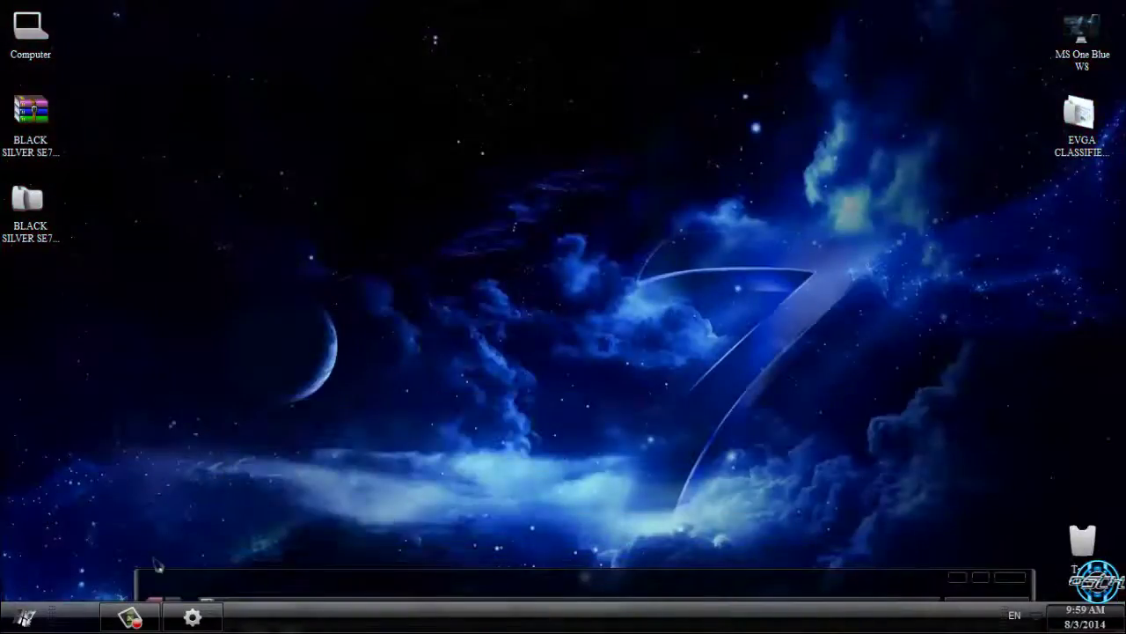
{"action": "key", "text": "super"}
{"action": "key", "text": "super+d"}
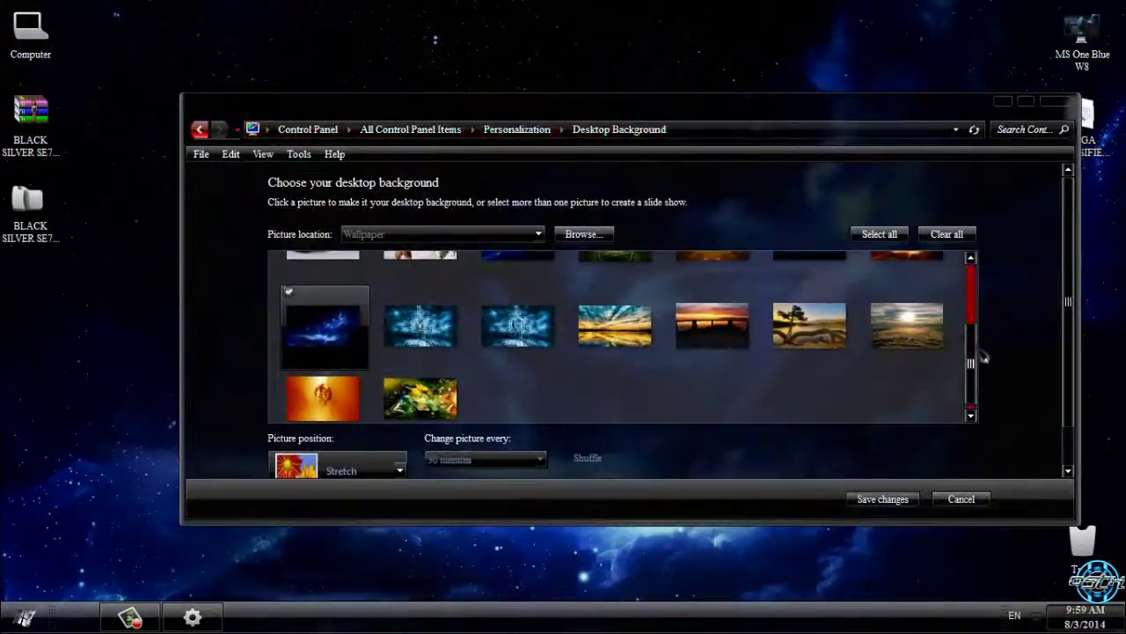
{"action": "left_click_drag", "start_coordinate": [980, 355], "coordinate": [980, 296]}
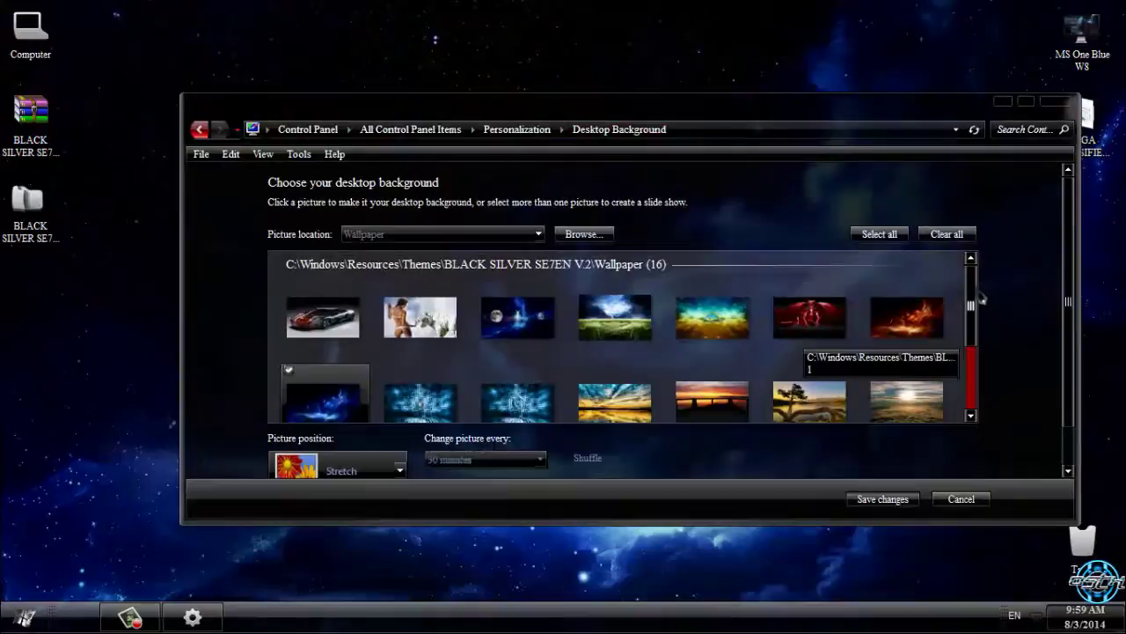
Step: Retry the car picture, then settle on the blue space picture as the background
{"action": "left_click", "coordinate": [322, 317]}
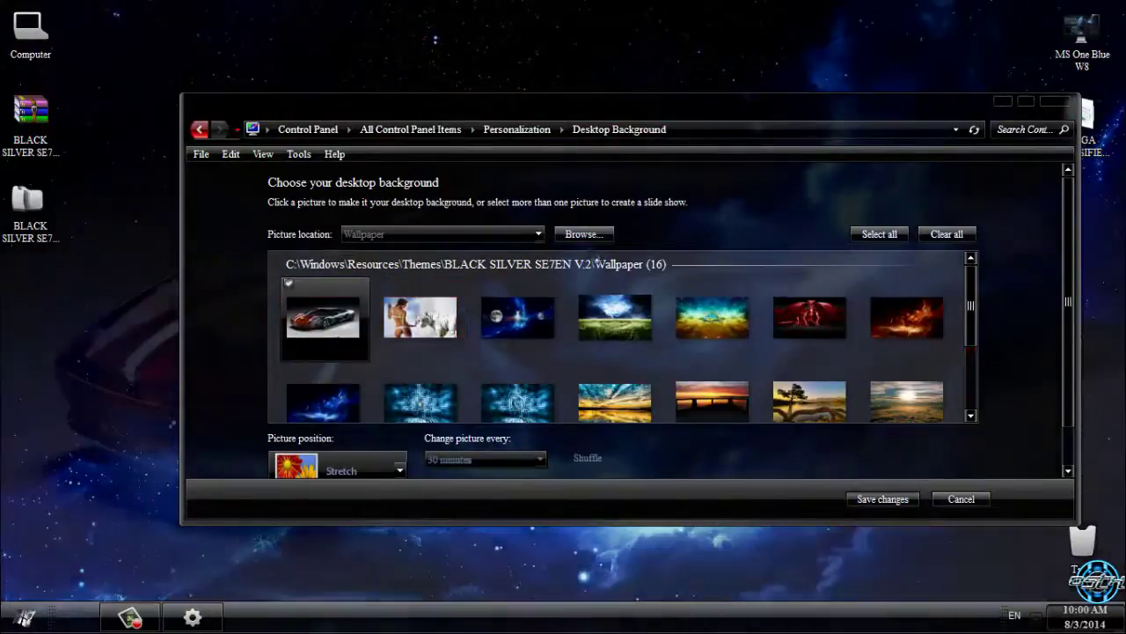
{"action": "key", "text": "super+d"}
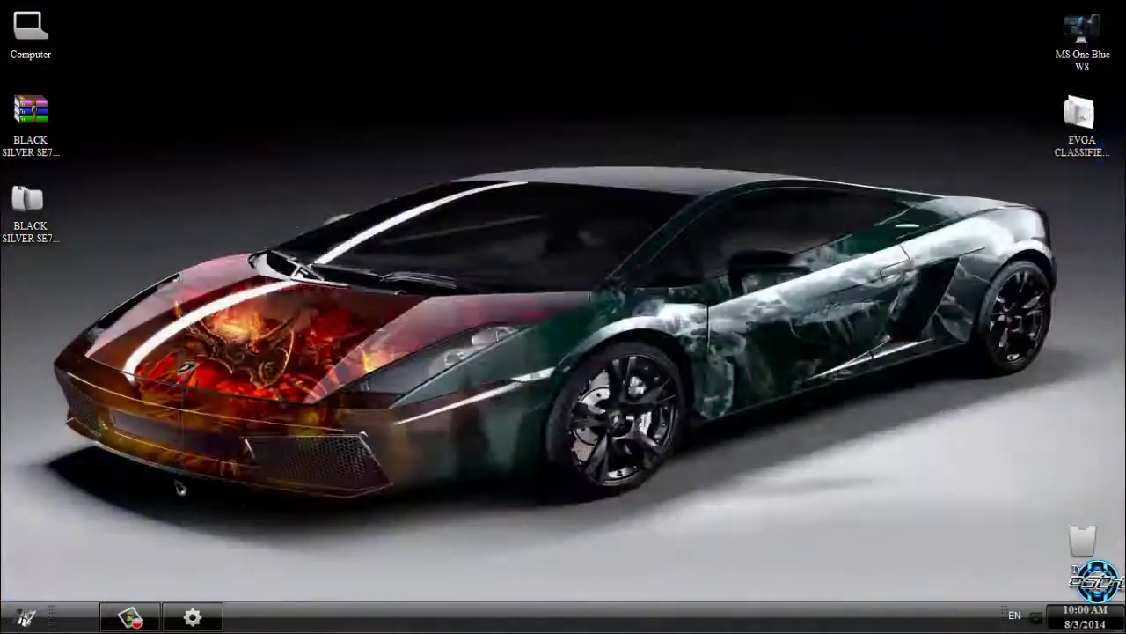
{"action": "left_click", "coordinate": [215, 619]}
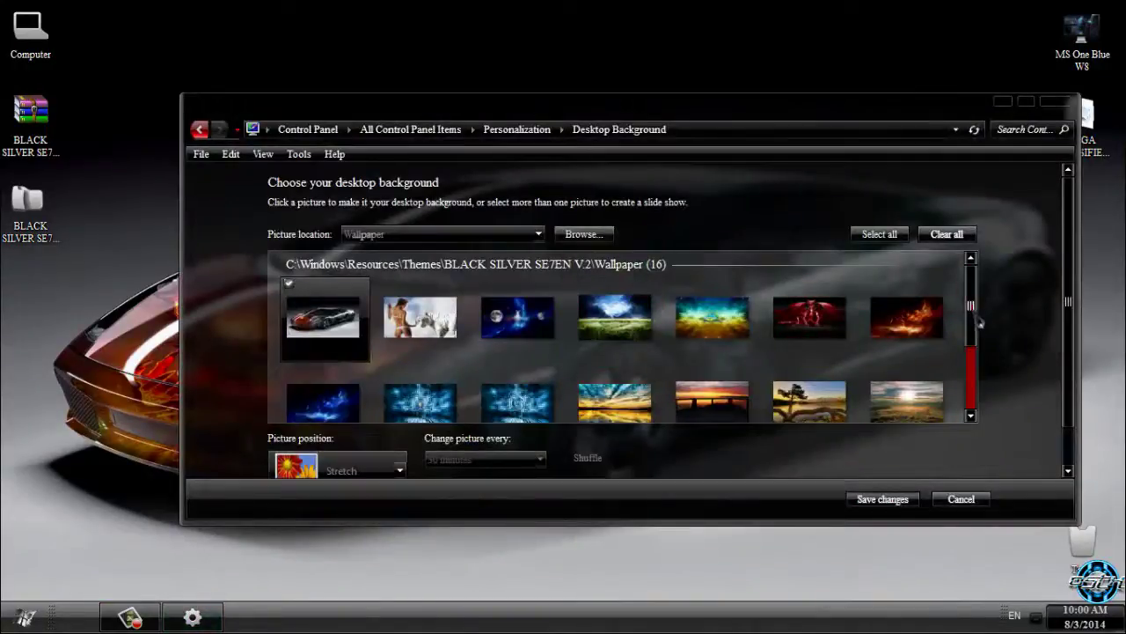
{"action": "scroll", "coordinate": [976, 334], "scroll_direction": "down", "scroll_amount": 3}
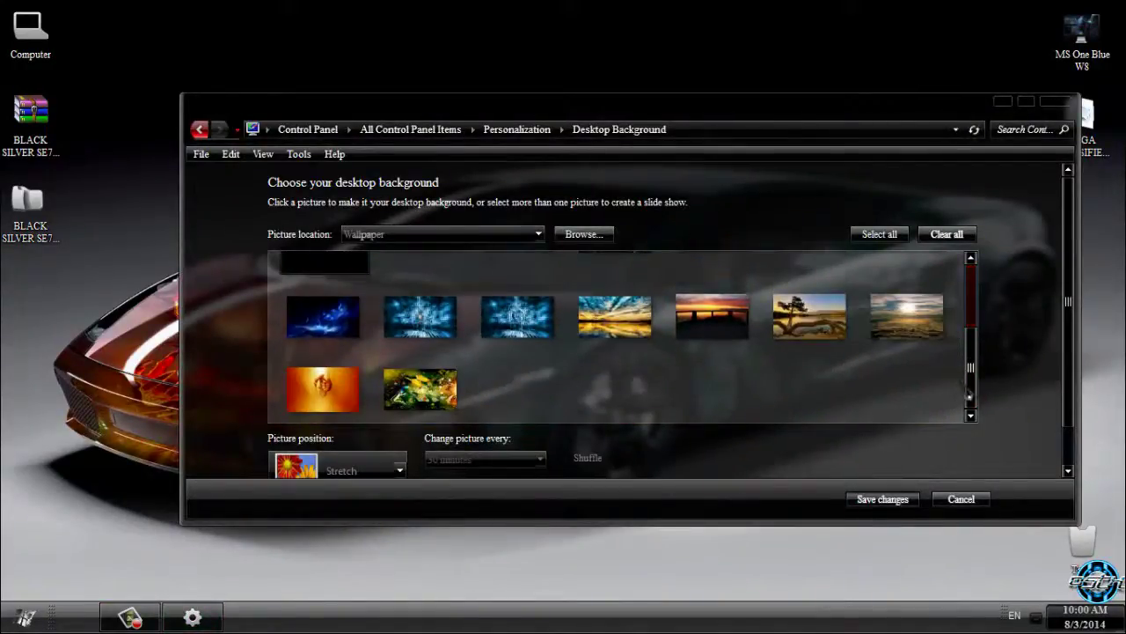
{"action": "scroll", "coordinate": [986, 361], "scroll_direction": "up", "scroll_amount": 3}
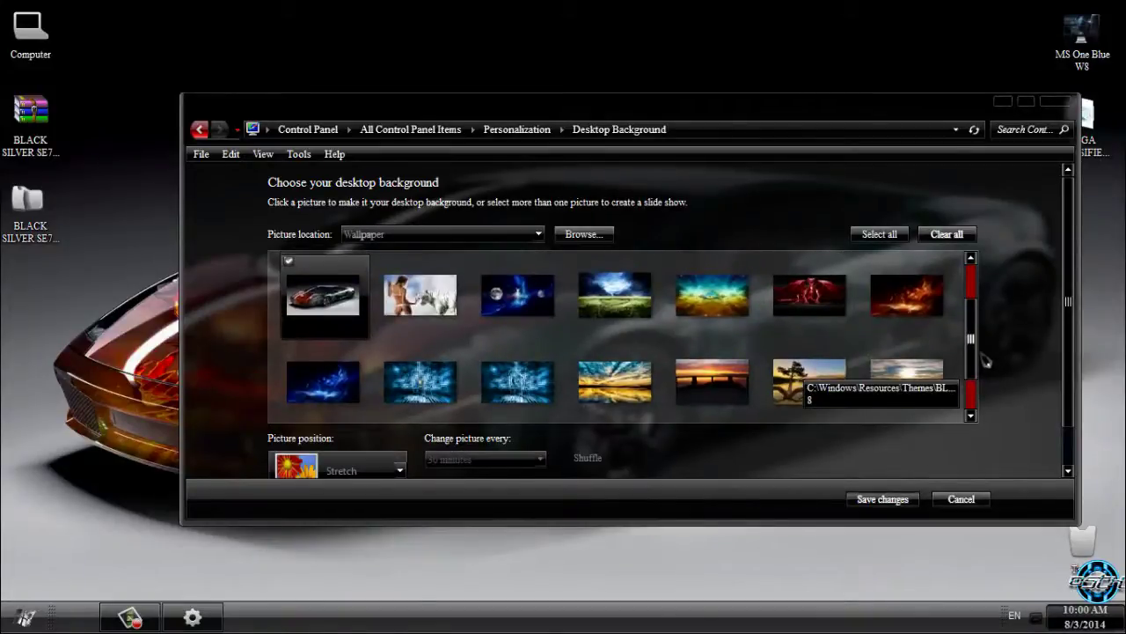
{"action": "left_click", "coordinate": [317, 362]}
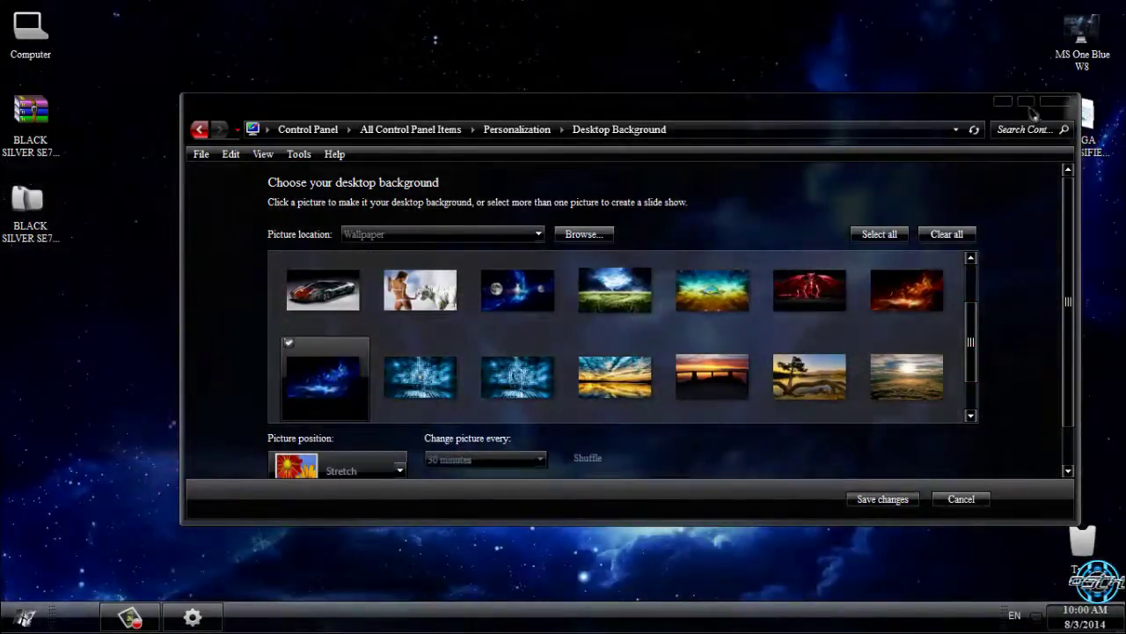
{"action": "left_click", "coordinate": [1027, 102]}
Step: Close Desktop Background and refresh the desktop
{"action": "left_click", "coordinate": [1104, 11]}
{"action": "right_click", "coordinate": [491, 179]}
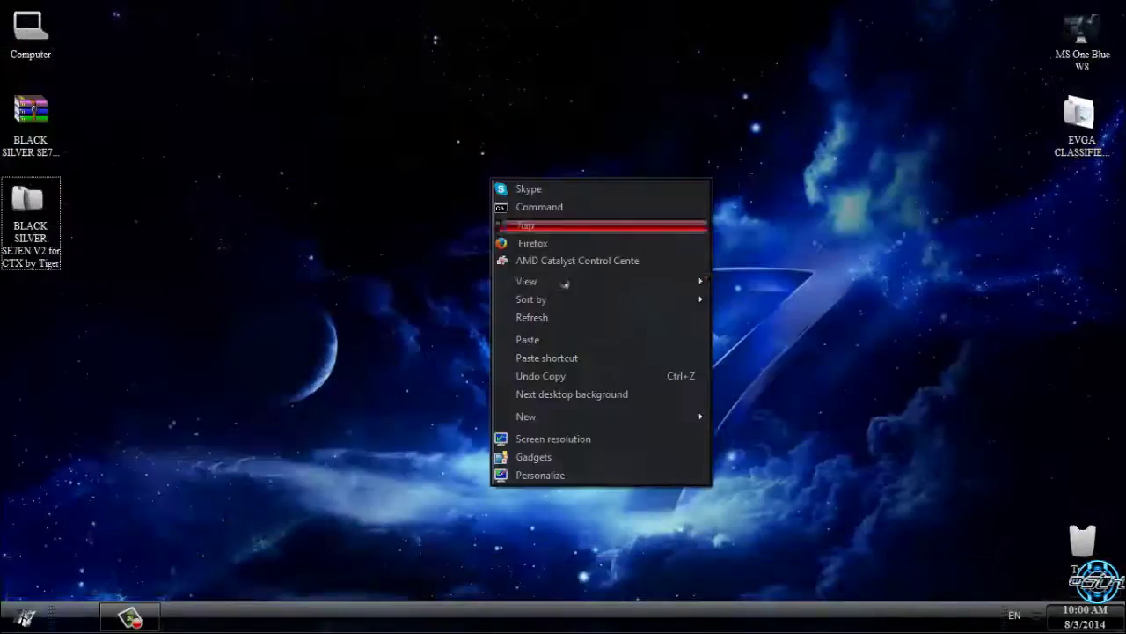
{"action": "left_click", "coordinate": [557, 319]}
Step: Open the Computer window from the Start menu's program list and restore it to a smaller size
{"action": "key", "text": "super"}
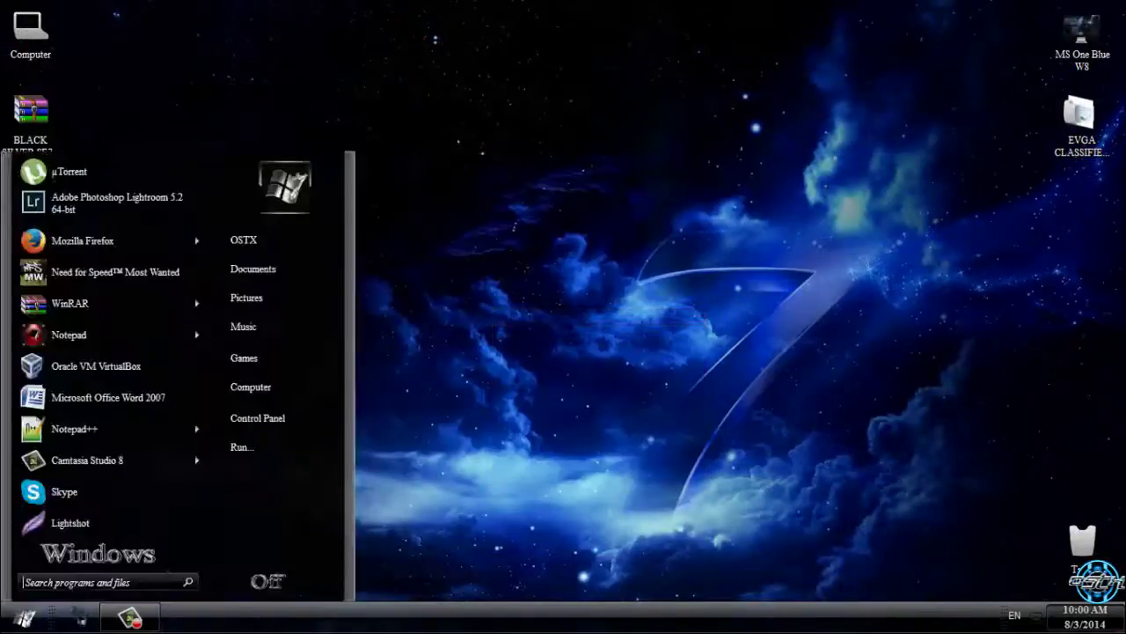
{"action": "left_click", "coordinate": [127, 563]}
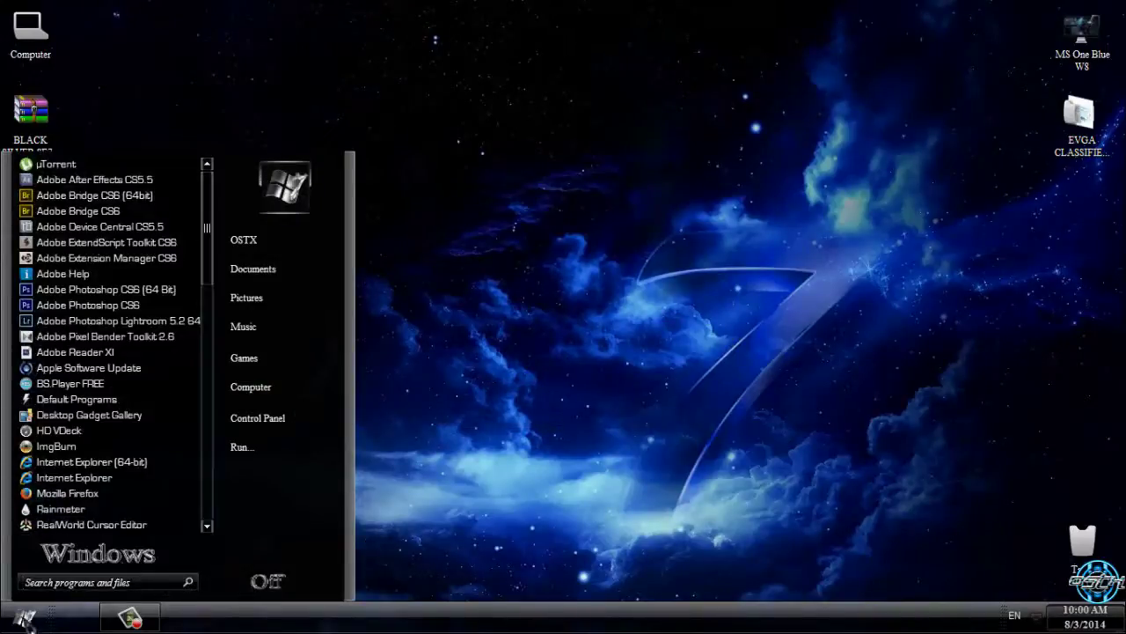
{"action": "right_click", "coordinate": [255, 389]}
{"action": "left_click", "coordinate": [282, 402]}
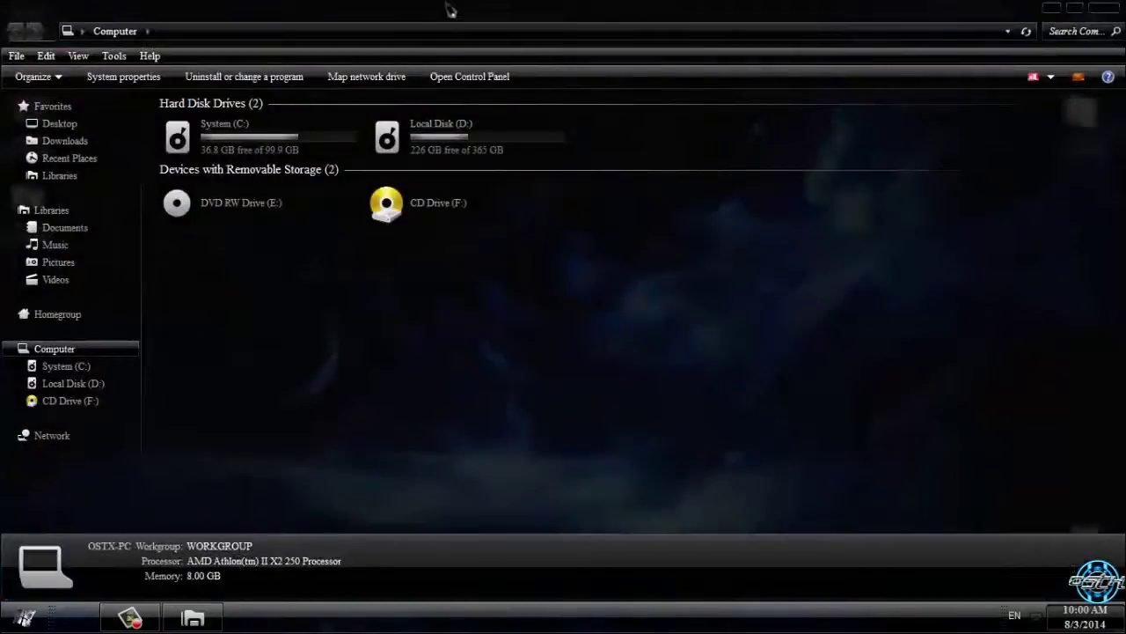
{"action": "left_click_drag", "start_coordinate": [449, 9], "coordinate": [639, 68]}
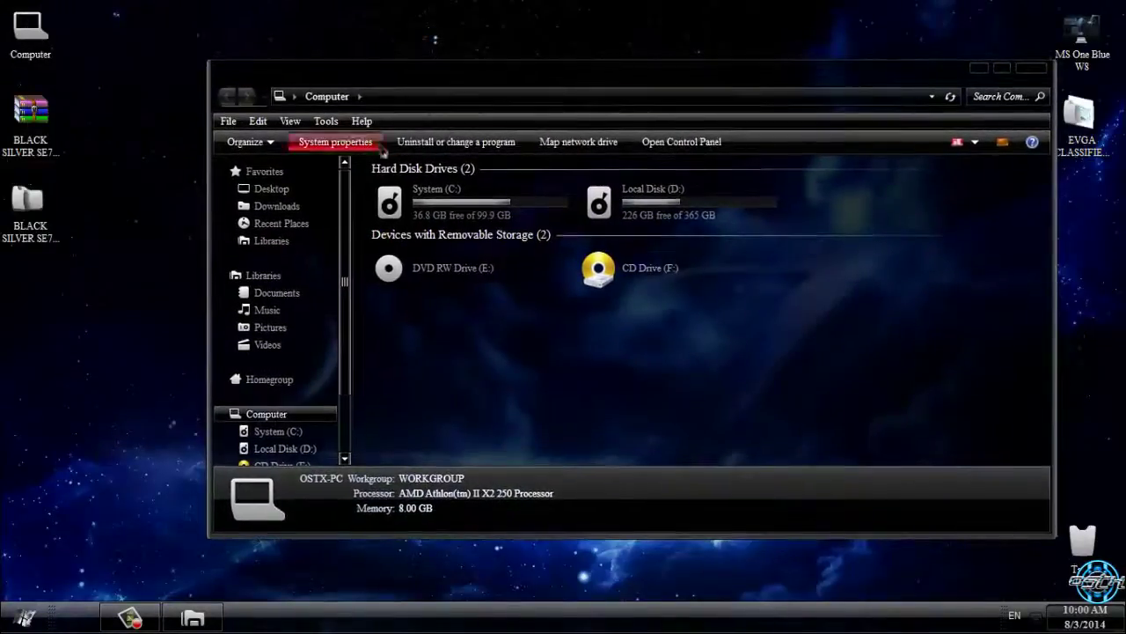
Step: Open the full Control Panel item list, scroll through it, then close it
{"action": "scroll", "coordinate": [365, 255], "scroll_direction": "down", "scroll_amount": 1}
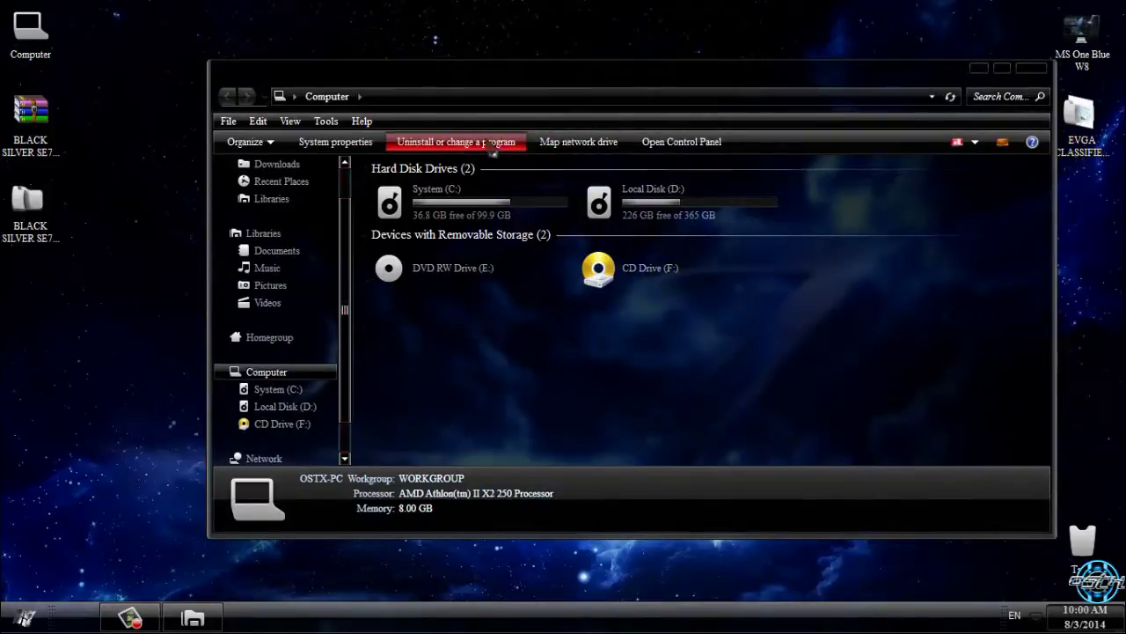
{"action": "left_click", "coordinate": [679, 143]}
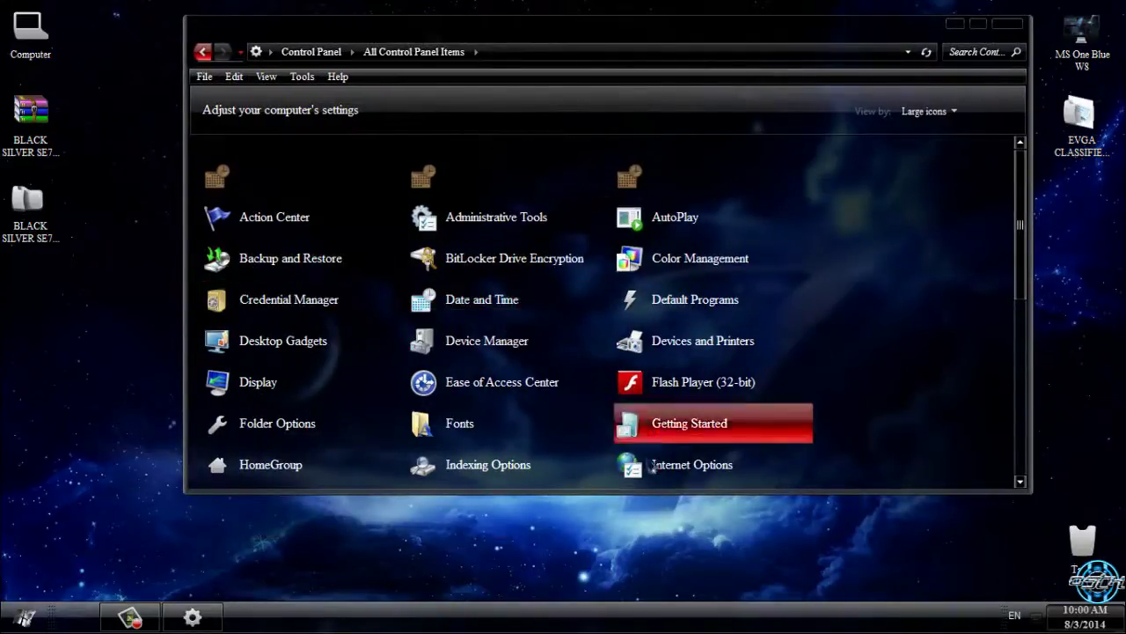
{"action": "scroll", "coordinate": [669, 475], "scroll_direction": "down", "scroll_amount": 3}
{"action": "scroll", "coordinate": [668, 475], "scroll_direction": "down", "scroll_amount": 2}
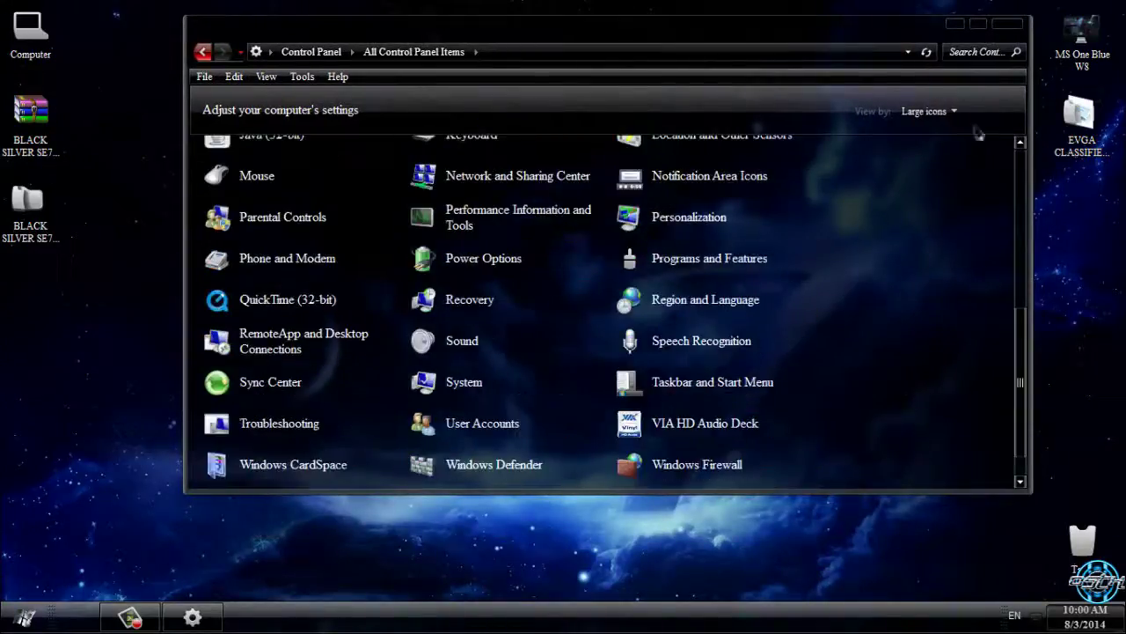
{"action": "left_click", "coordinate": [1007, 27]}
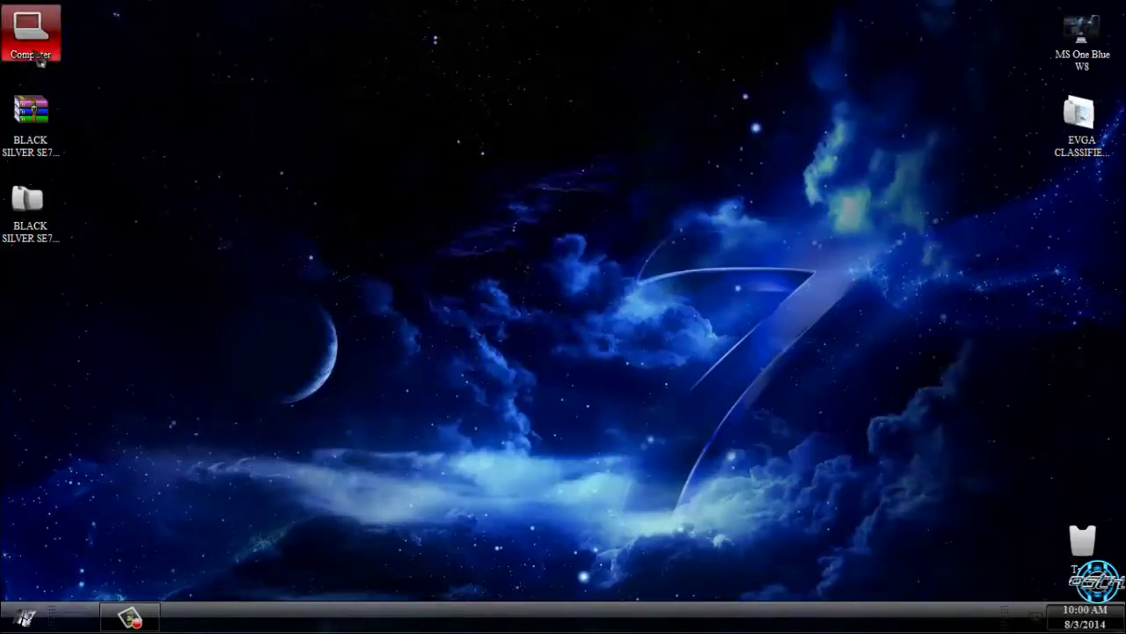
Step: Open the Computer window, move it up and left, then close it
{"action": "double_click", "coordinate": [39, 60]}
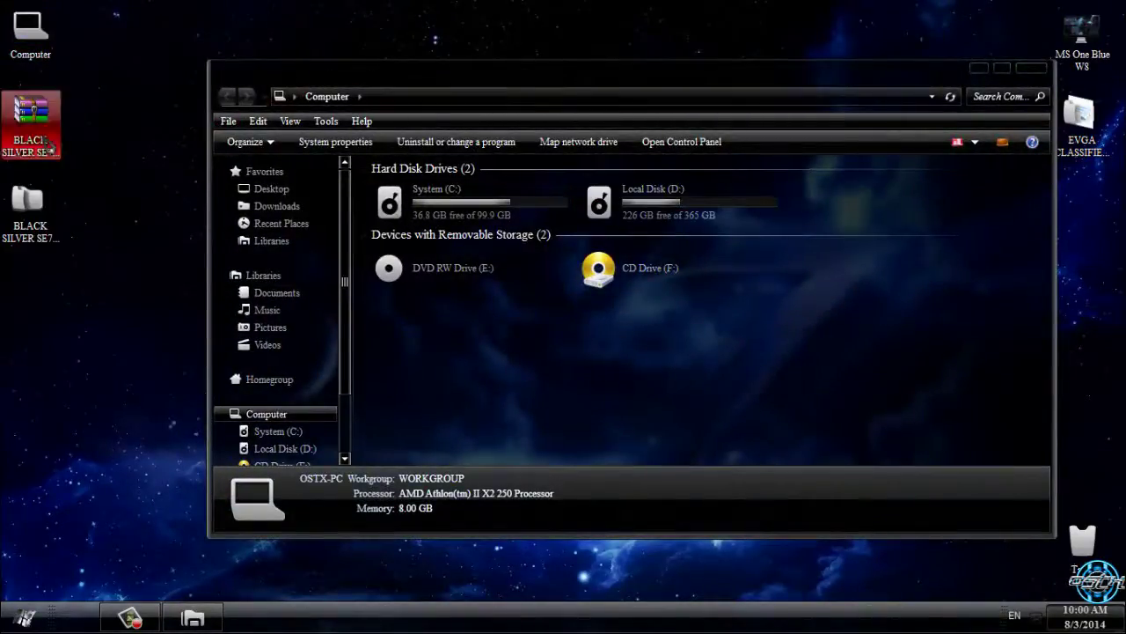
{"action": "left_click", "coordinate": [31, 114]}
{"action": "left_click_drag", "start_coordinate": [908, 82], "coordinate": [867, 55]}
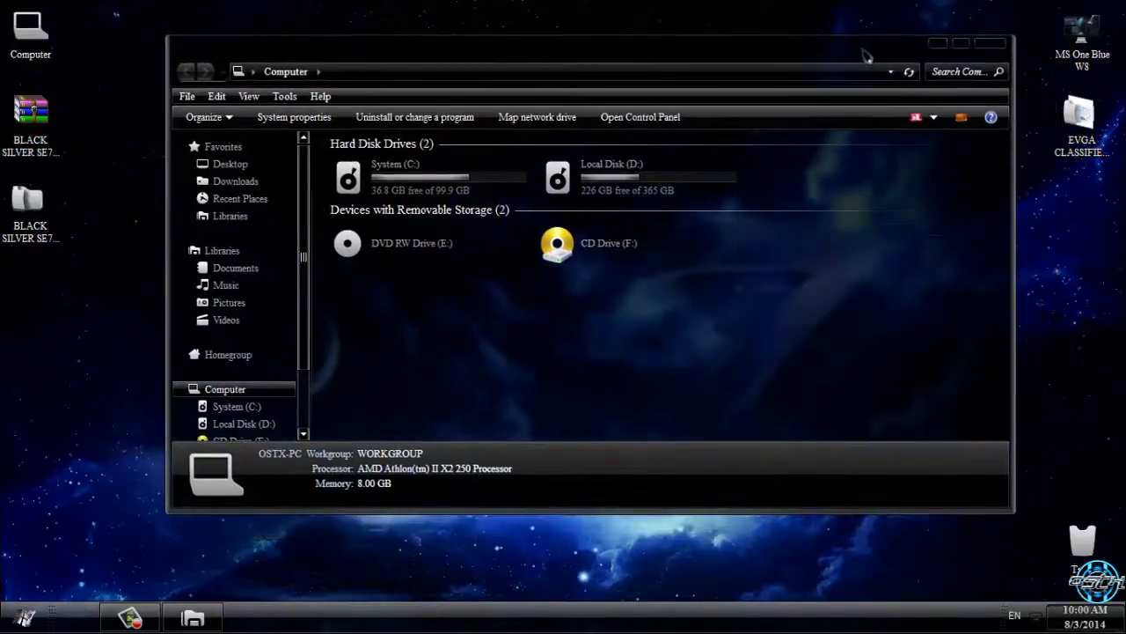
{"action": "left_click", "coordinate": [990, 43]}
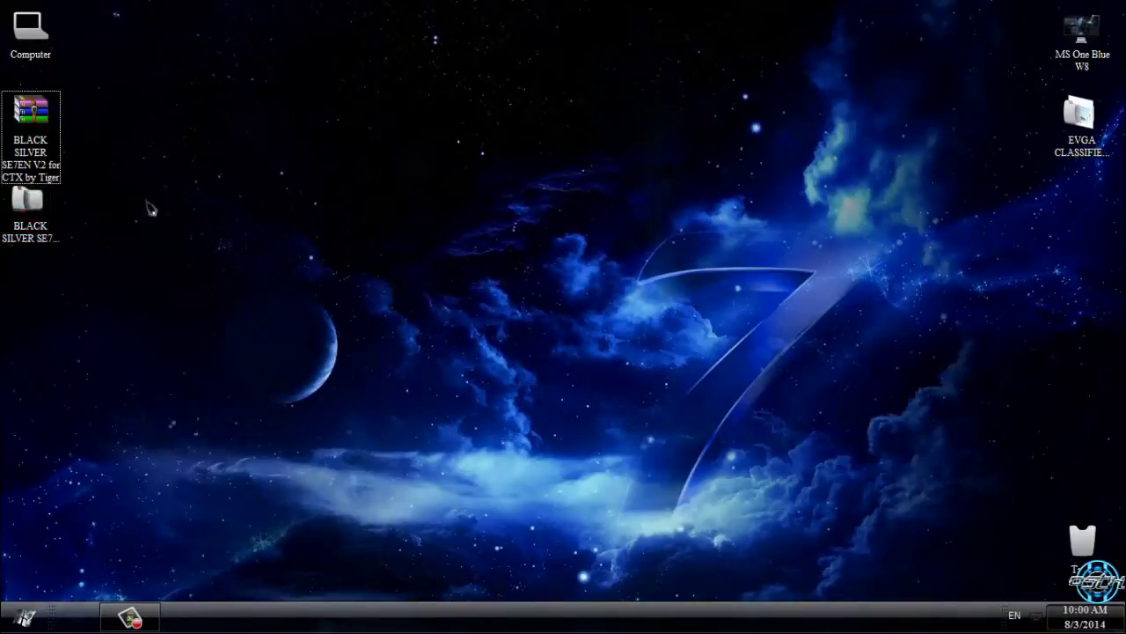
Step: Refresh the desktop, view the Start menu's shutdown options, then dismiss the menu
{"action": "right_click", "coordinate": [146, 204]}
{"action": "left_click", "coordinate": [203, 342]}
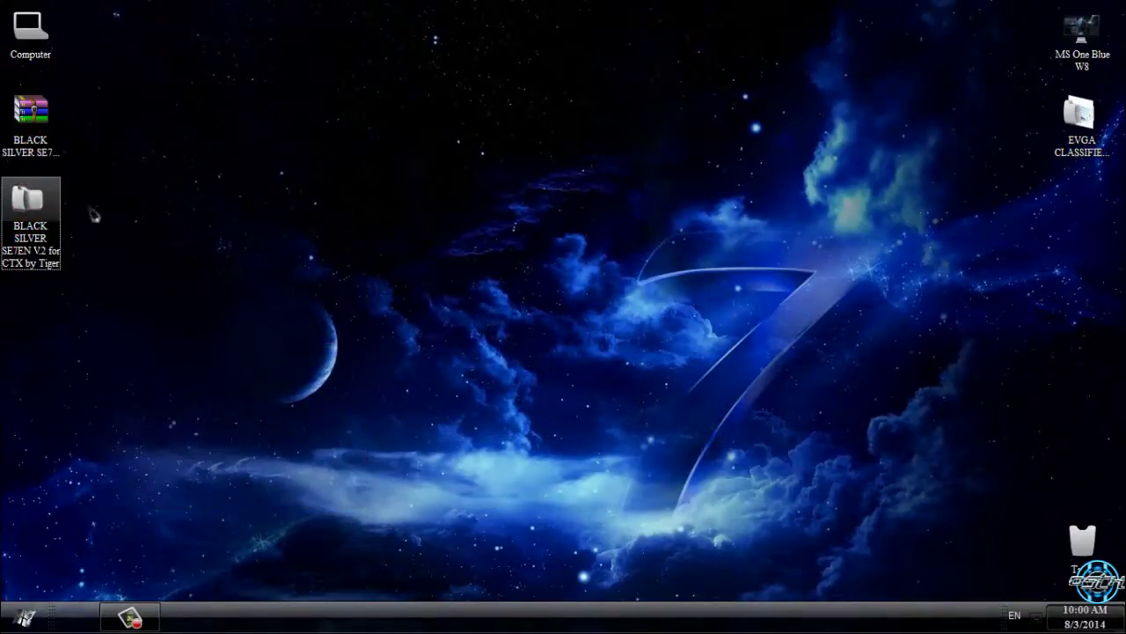
{"action": "left_click", "coordinate": [24, 616]}
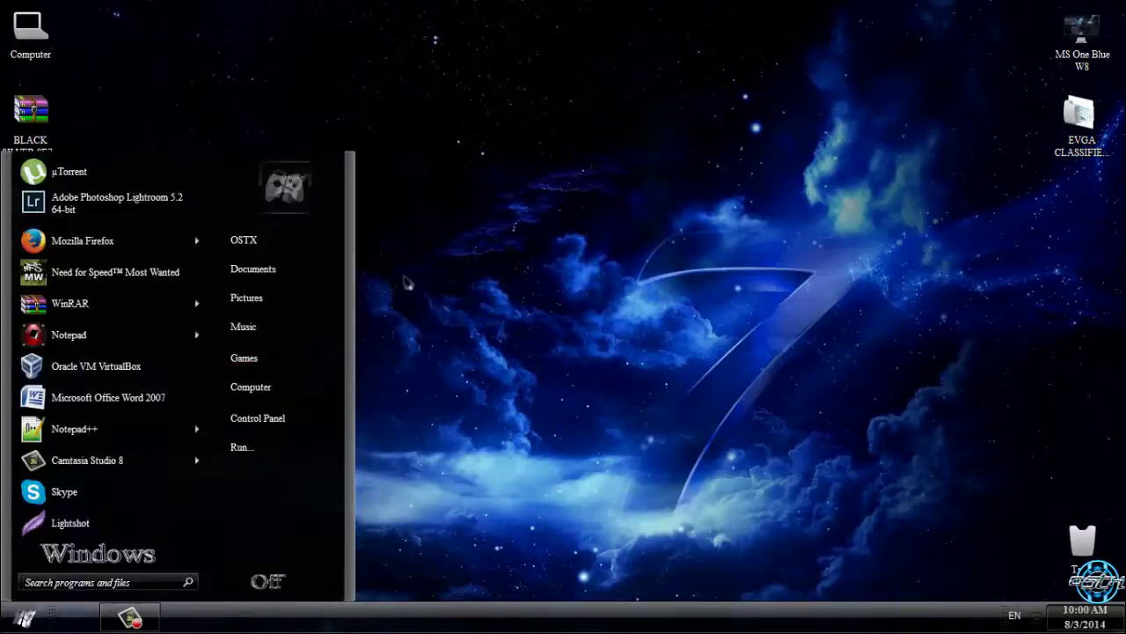
{"action": "right_click", "coordinate": [406, 221]}
{"action": "left_click", "coordinate": [447, 359]}
{"action": "left_click", "coordinate": [25, 616]}
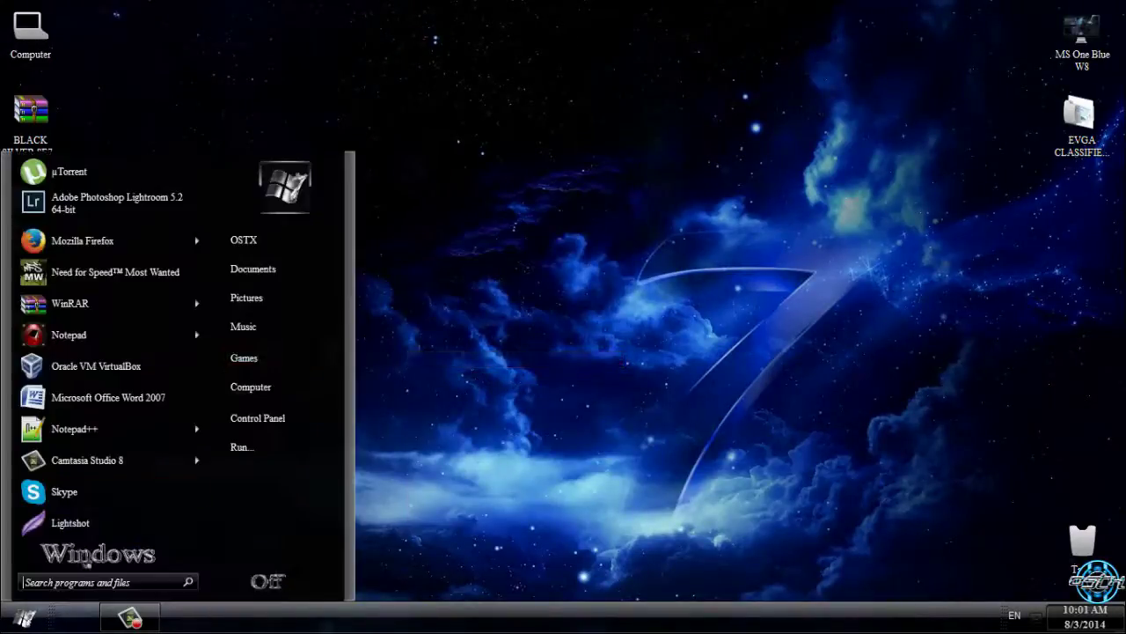
{"action": "left_click", "coordinate": [322, 583]}
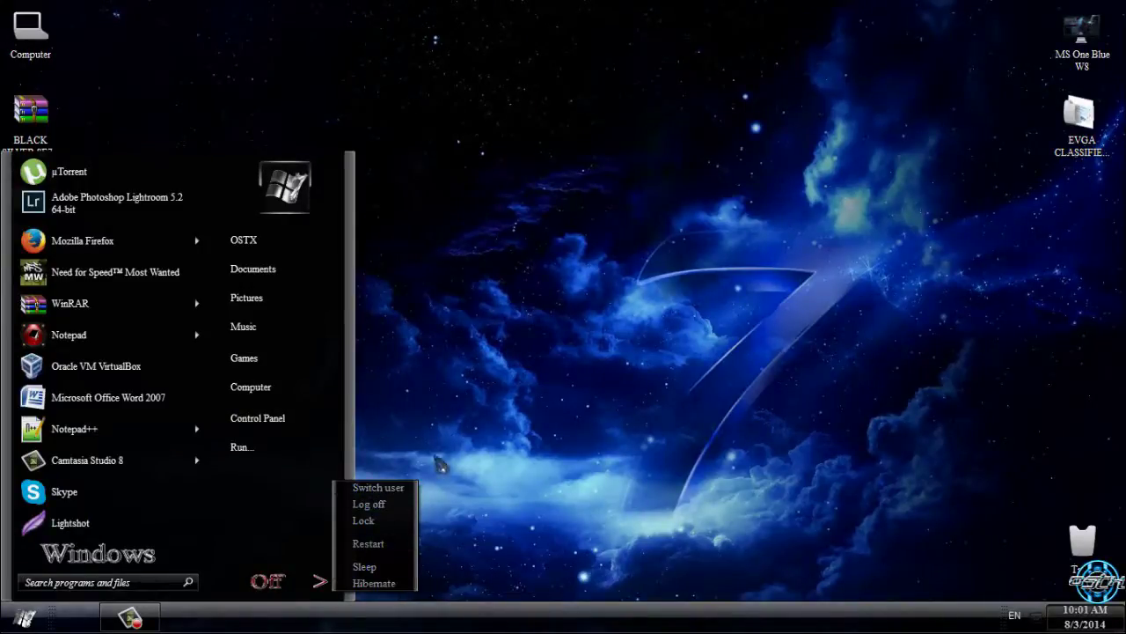
{"action": "left_click", "coordinate": [452, 254]}
{"action": "left_click", "coordinate": [501, 385]}
Step: Refresh the desktop once more and reopen the dark themed Start menu
{"action": "right_click", "coordinate": [393, 236]}
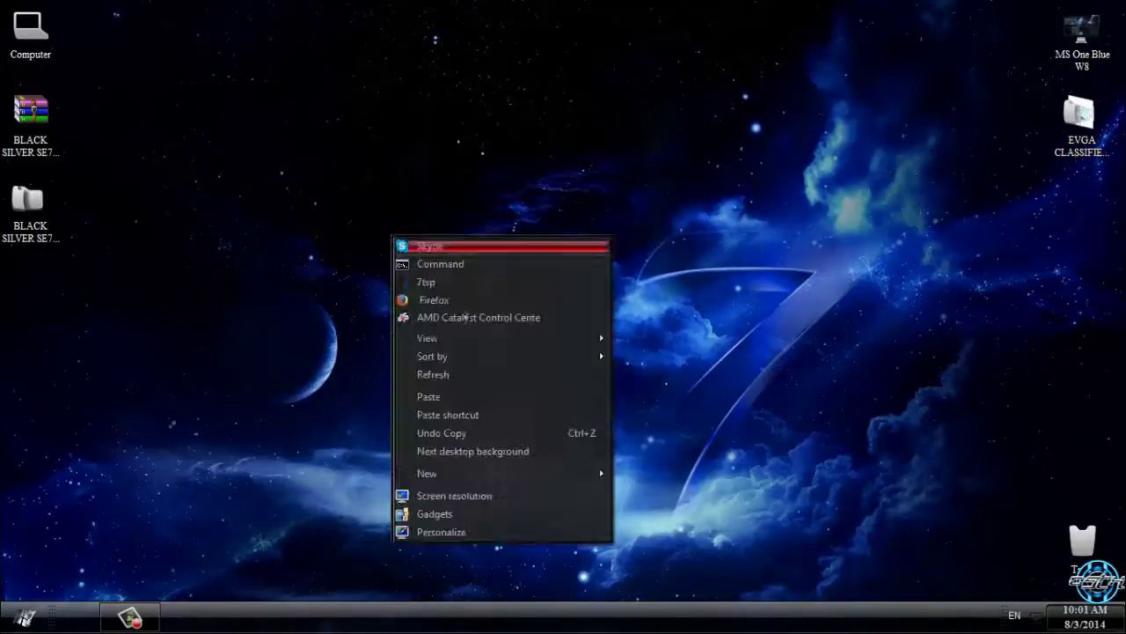
{"action": "left_click", "coordinate": [418, 372]}
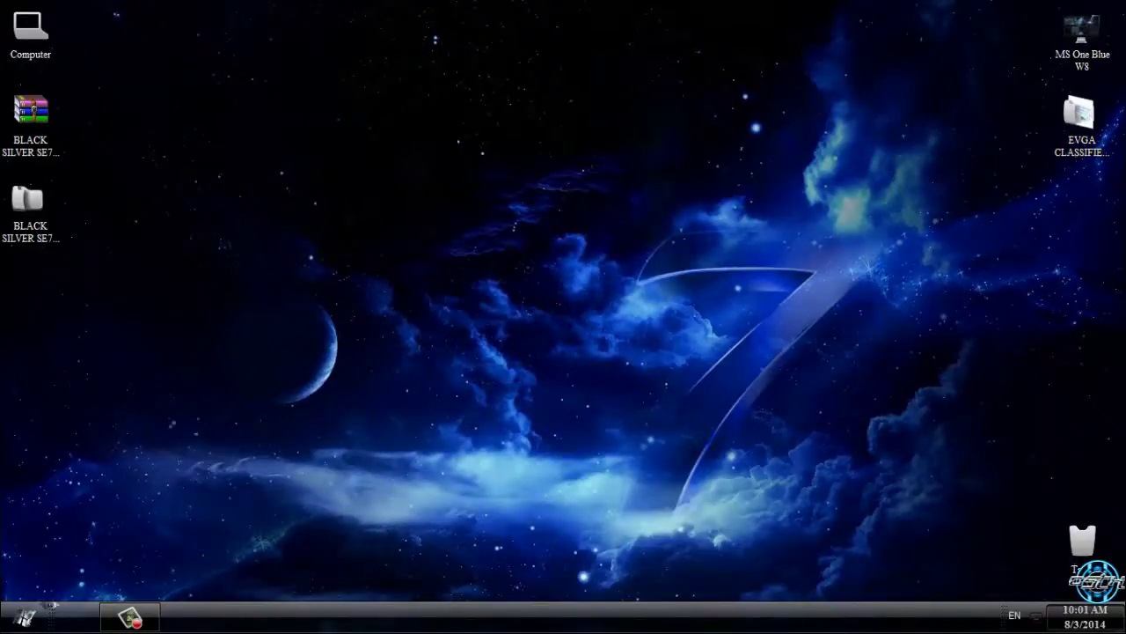
{"action": "left_click", "coordinate": [25, 617]}
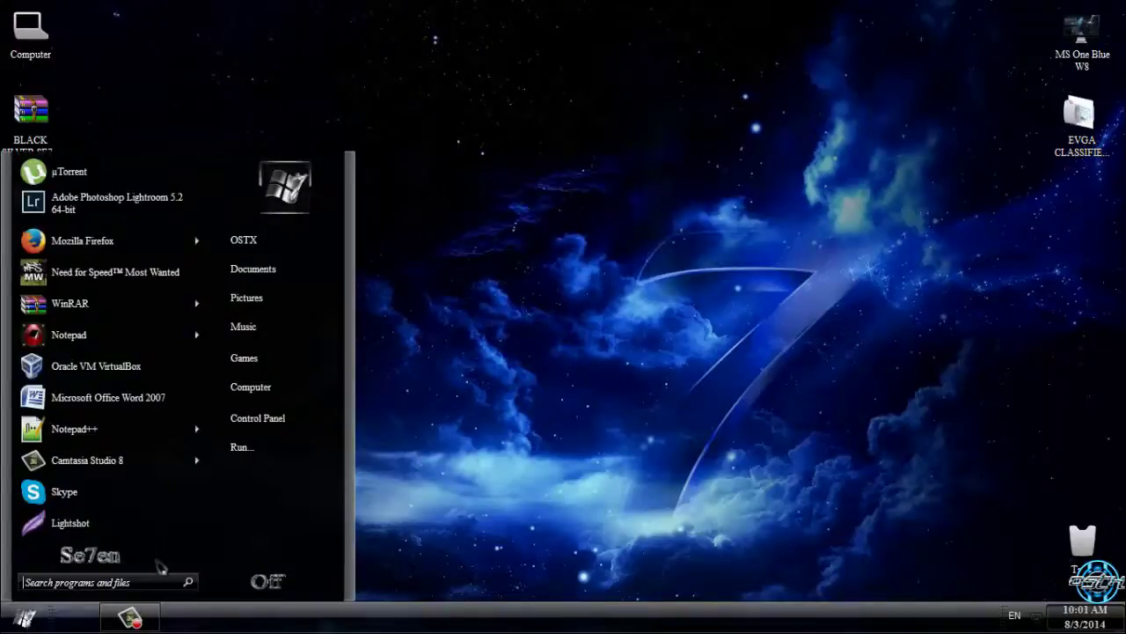
{"action": "mouse_move", "coordinate": [208, 470]}
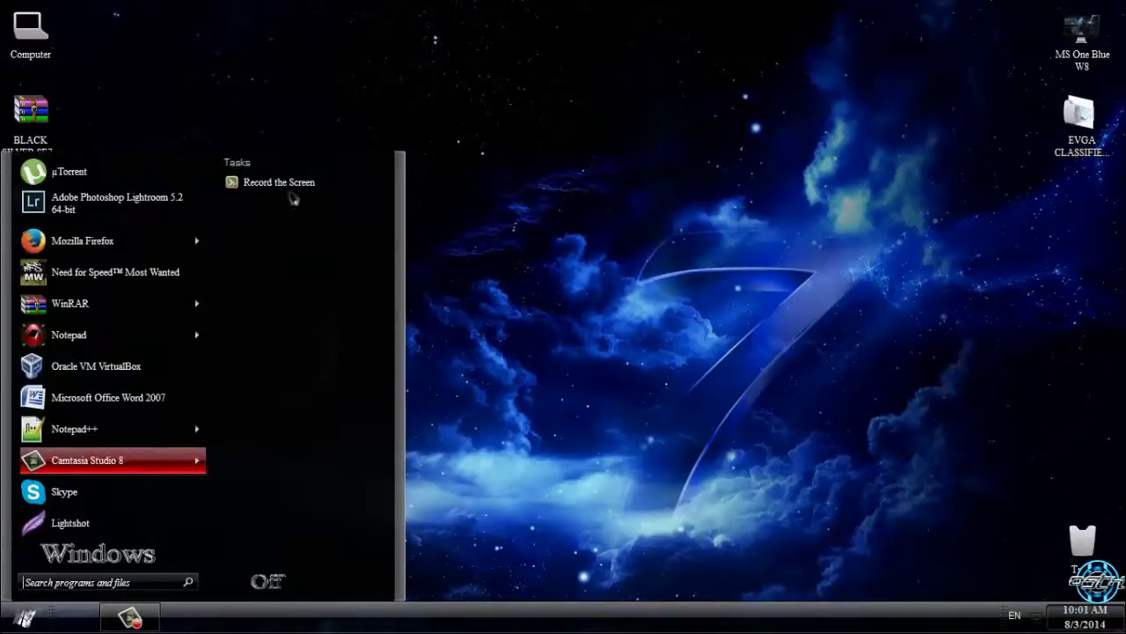